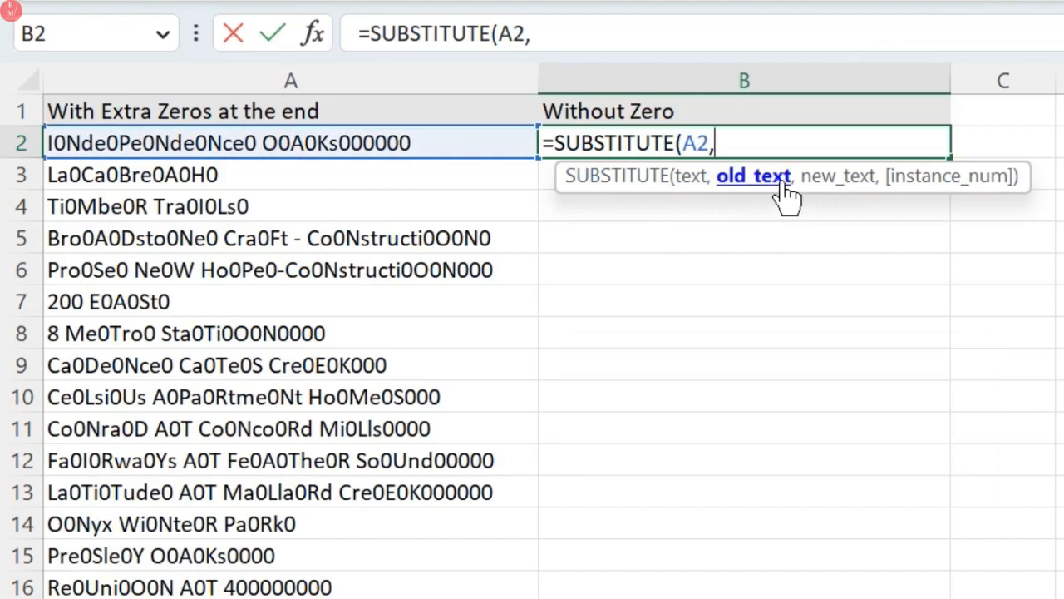
Complete the SUBSTITUTE formula in B2 to replace 0 in A2 with an empty string, and fill it down column B.
type("0,")
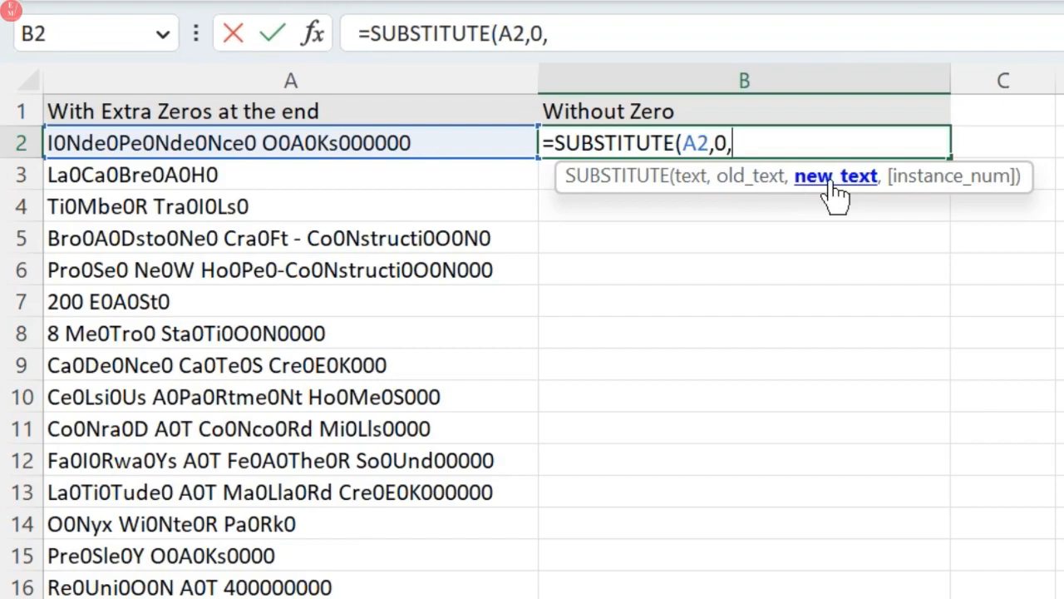
type("\"")
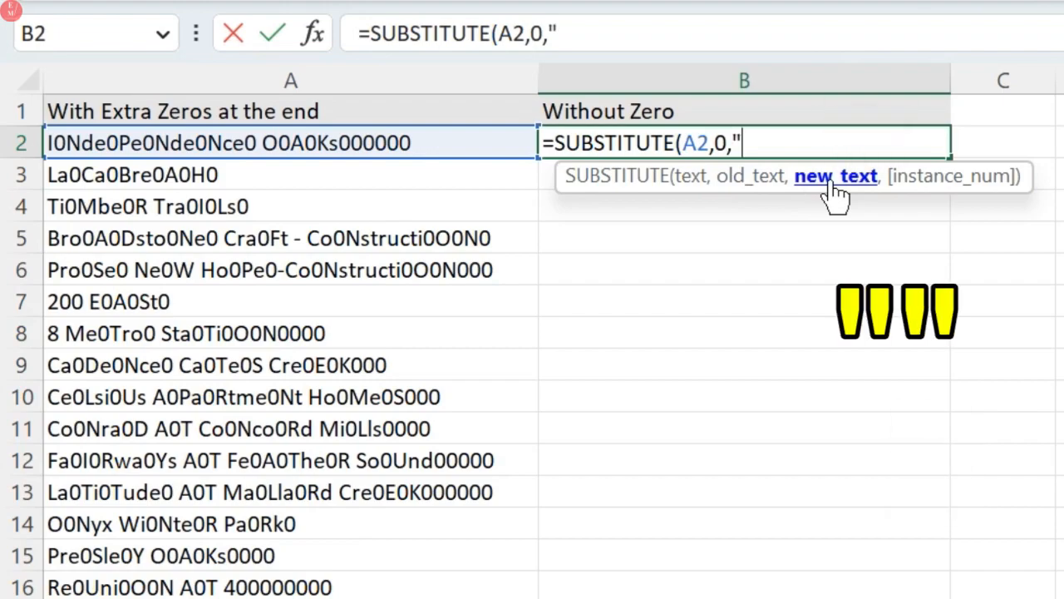
type("\")")
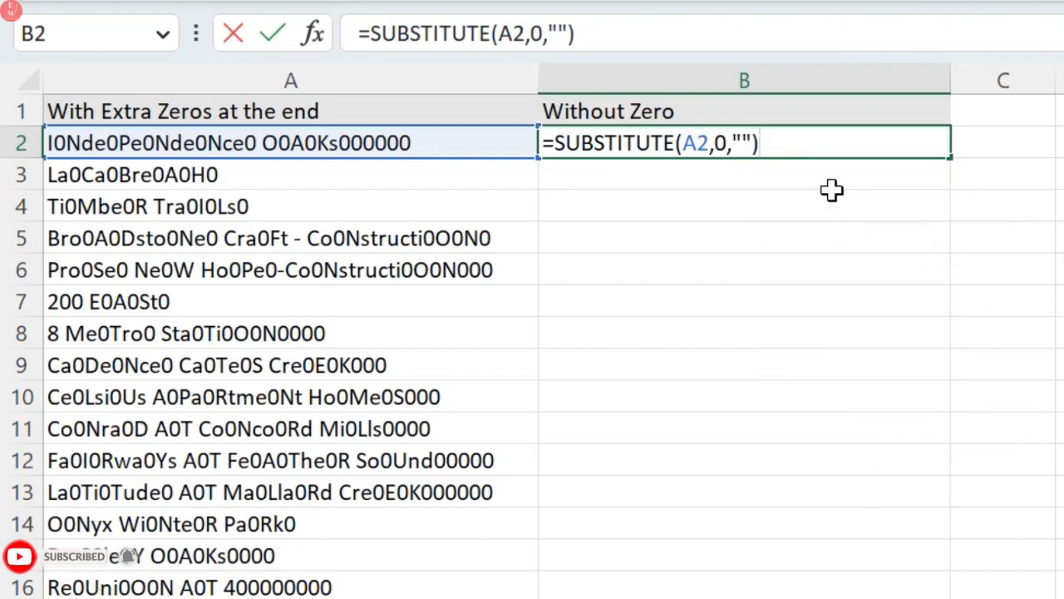
key("Return")
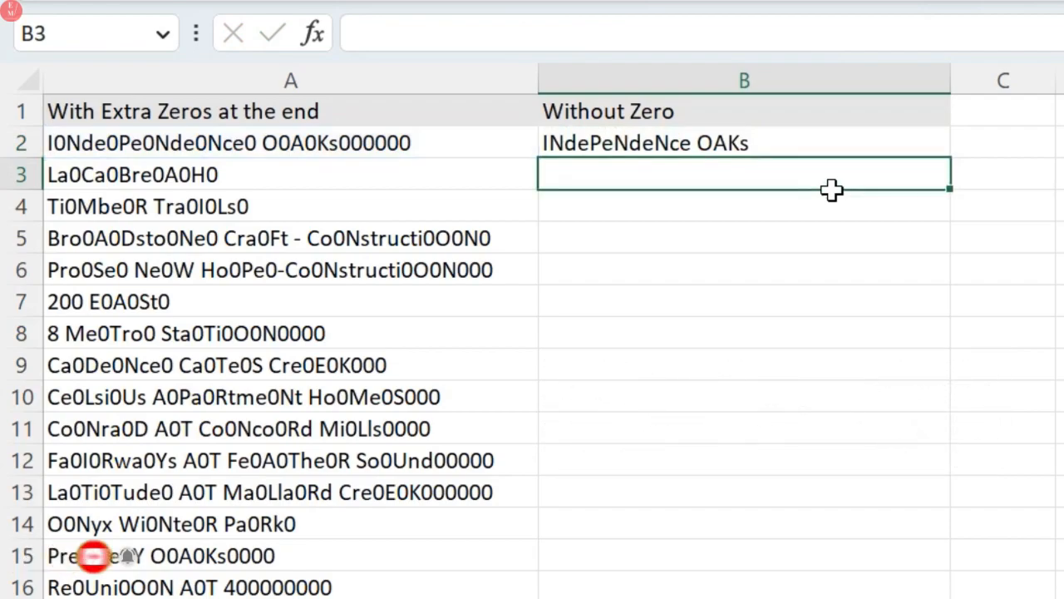
left_click(864, 153)
double_click(950, 158)
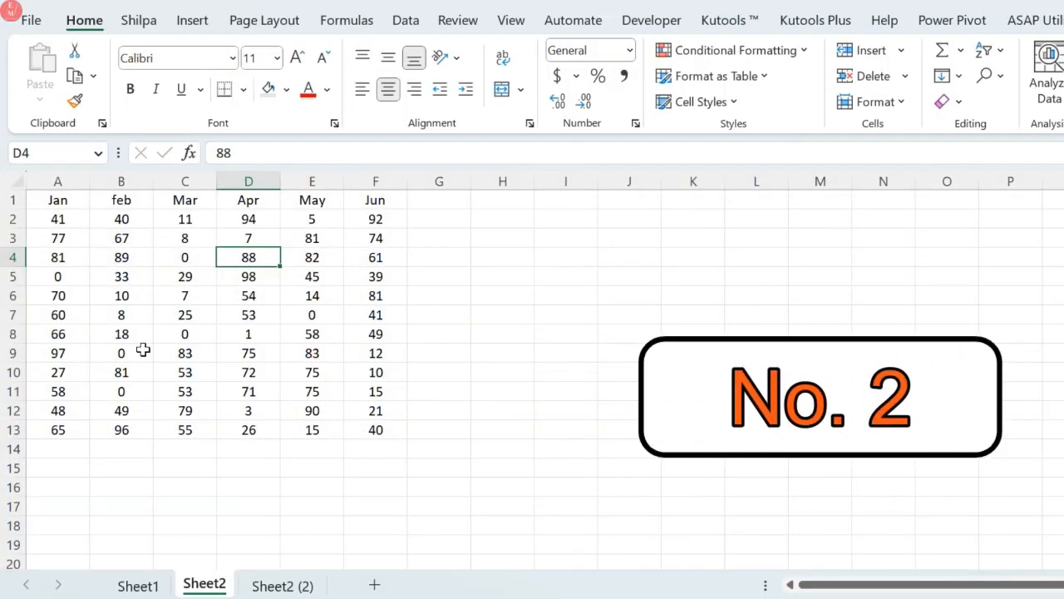
Select the monthly values in A2:F13 on Sheet2 and open their Custom number format settings.
mouse_move(81, 223)
left_mouse_down()
mouse_move(356, 397)
mouse_move(381, 438)
left_mouse_up()
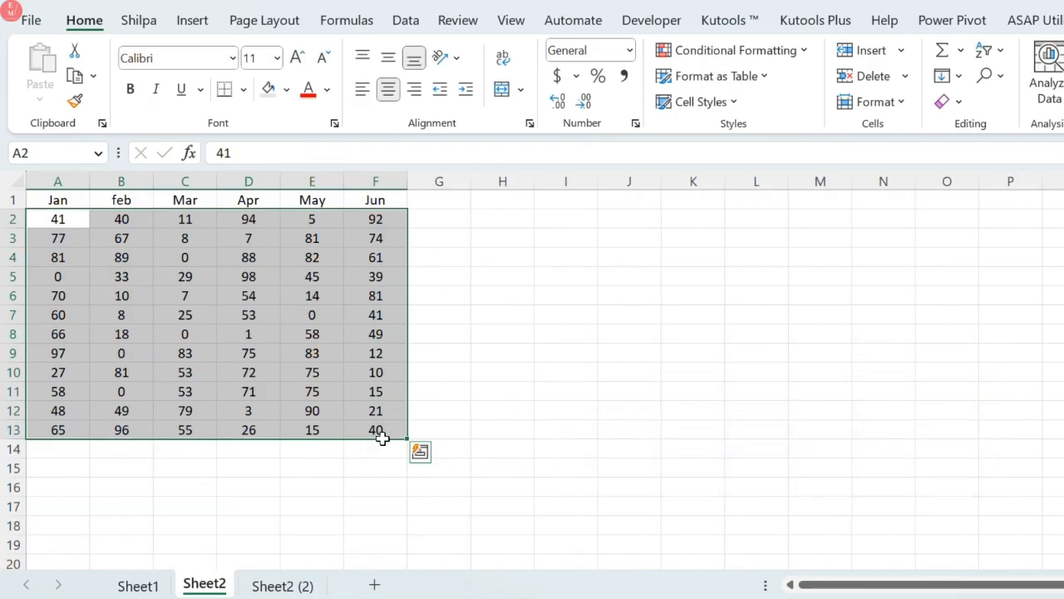
key("ctrl+1")
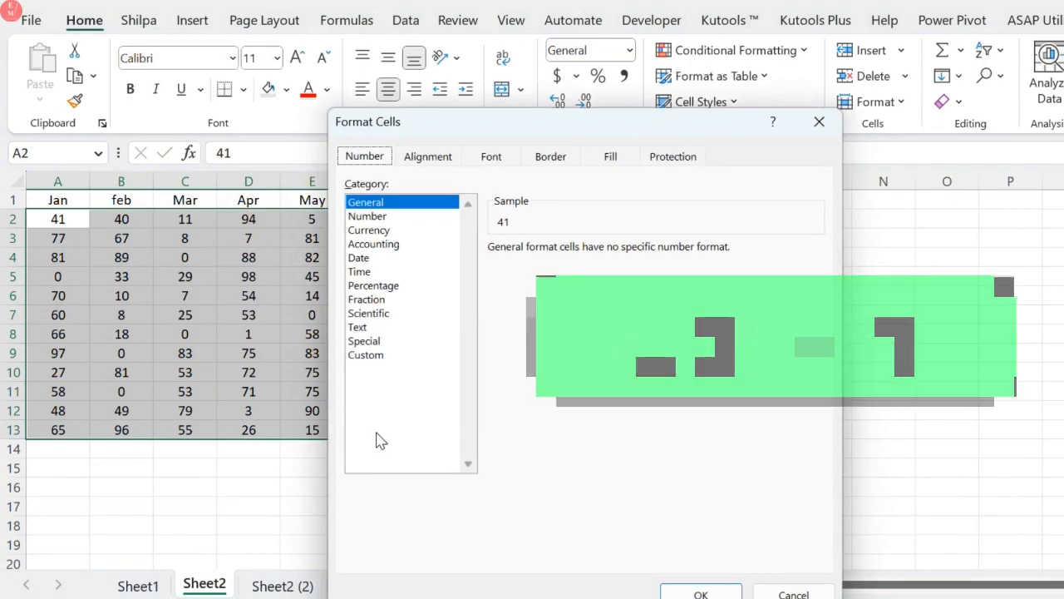
left_click(819, 121)
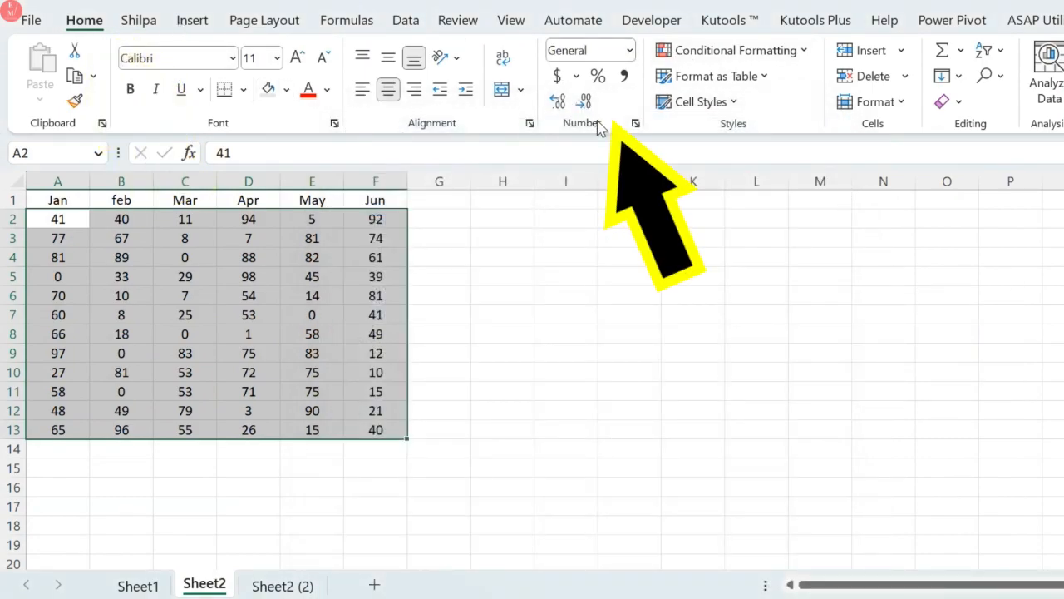
left_click(629, 49)
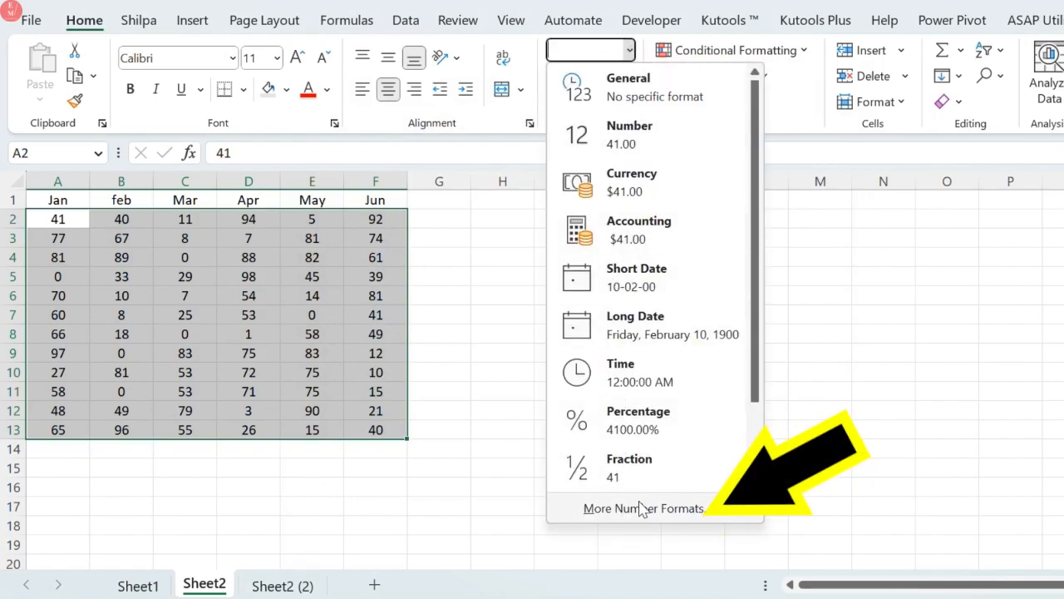
left_click(644, 506)
left_click(367, 355)
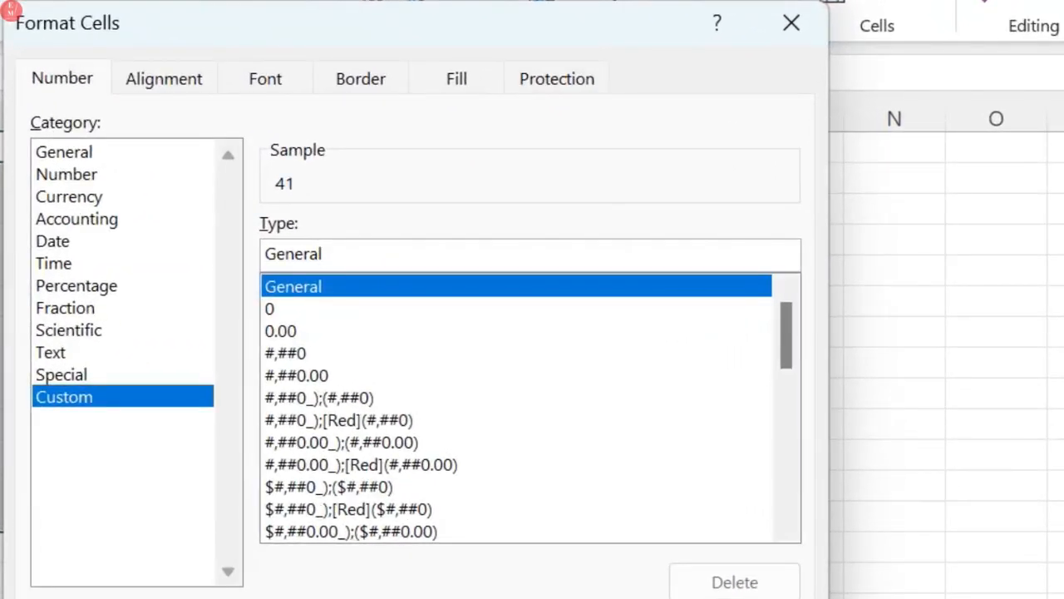
Enter the four-section custom number format General;General;General;General.
type(";")
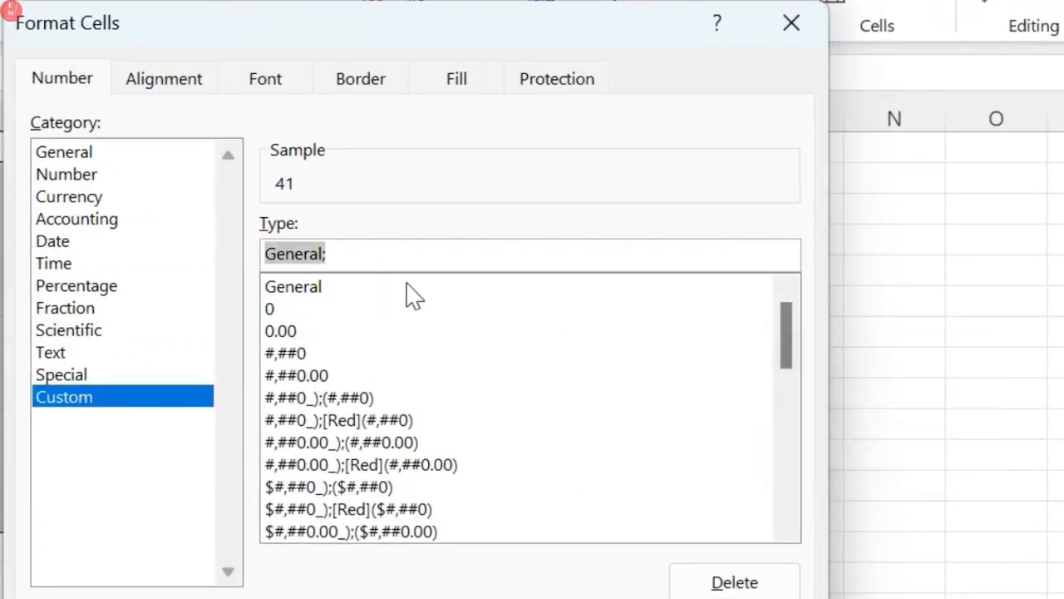
type("General;")
type("General;")
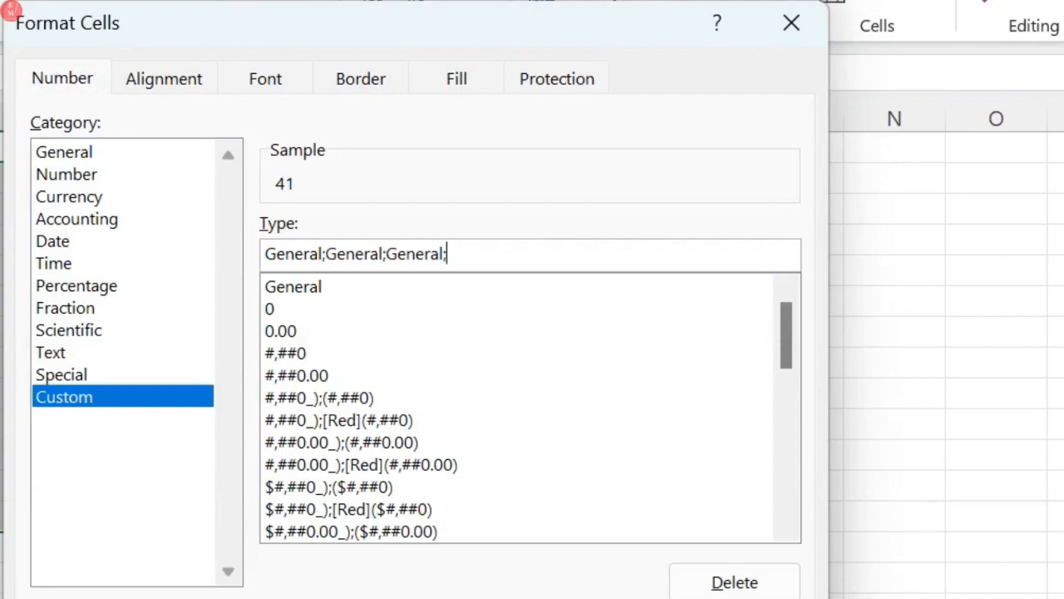
type("General;")
key("BackSpace")
left_click_drag(326, 254, 264, 254)
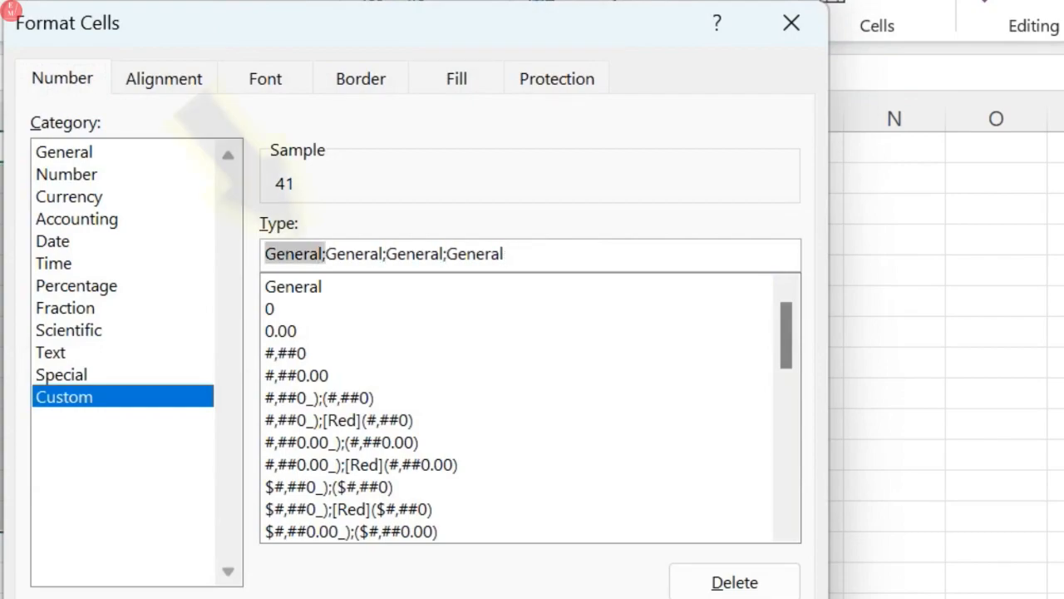
left_click_drag(383, 254, 325, 253)
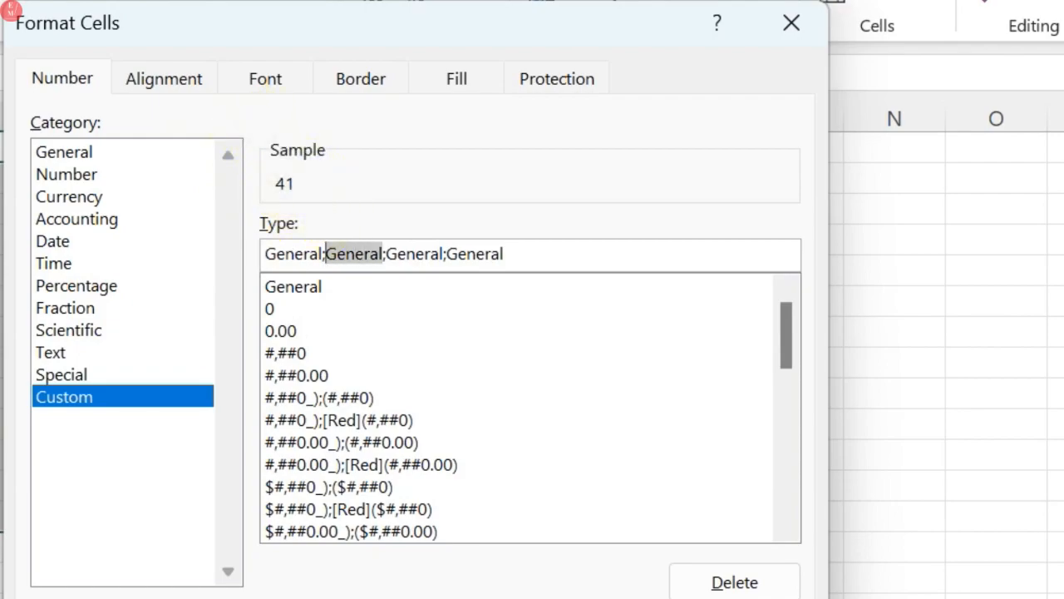
left_click(438, 253)
left_click(505, 253)
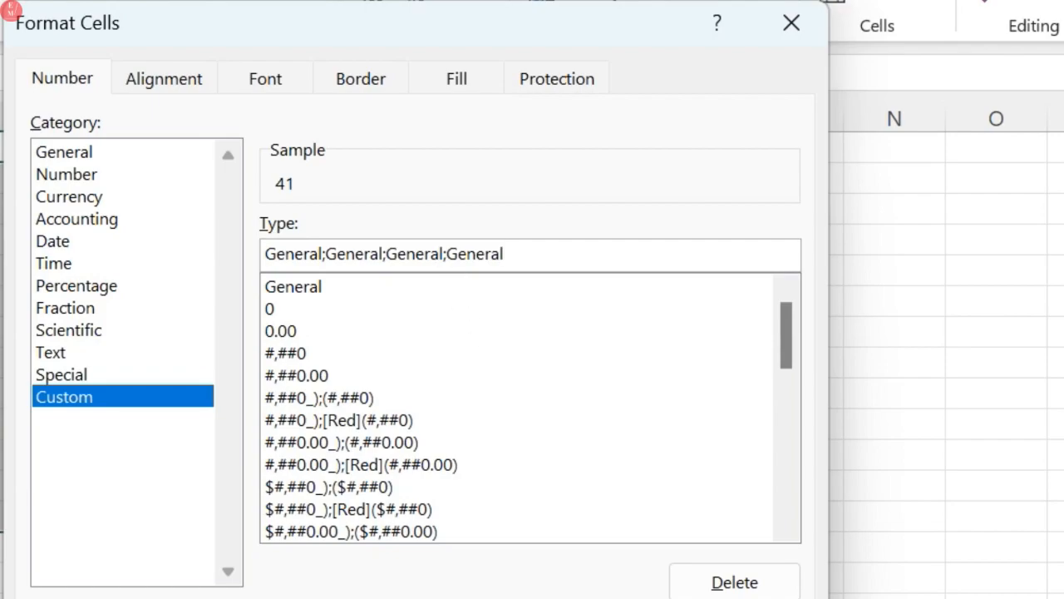
Empty the third section of the custom format to make it General;General;;General, and apply it to A2:F13.
key("BackSpace")
key("BackSpace")
key("BackSpace")
key("BackSpace")
key("BackSpace")
key("BackSpace")
key("BackSpace")
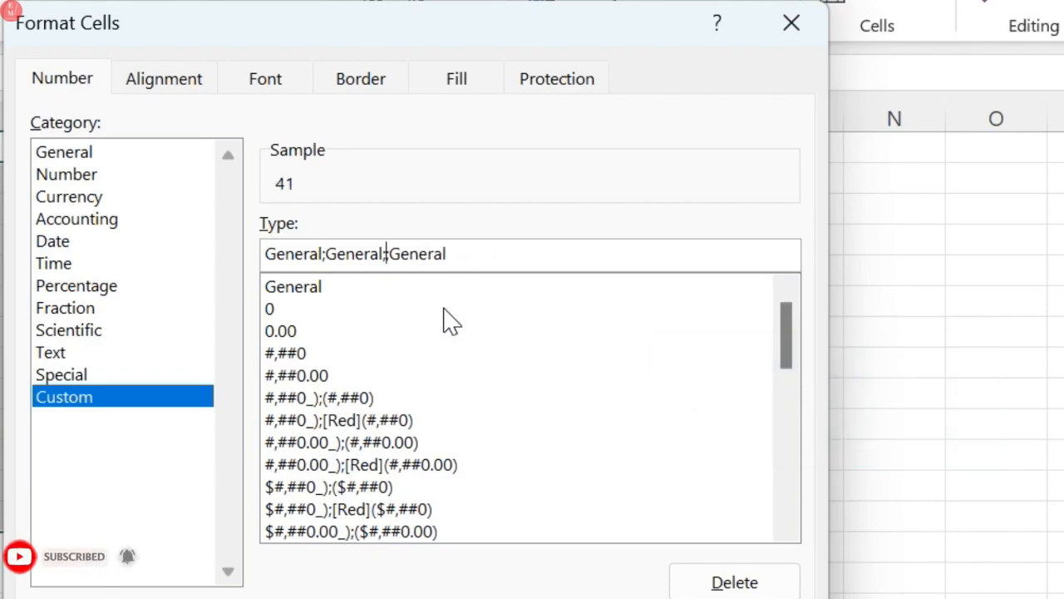
left_click_drag(441, 254, 263, 254)
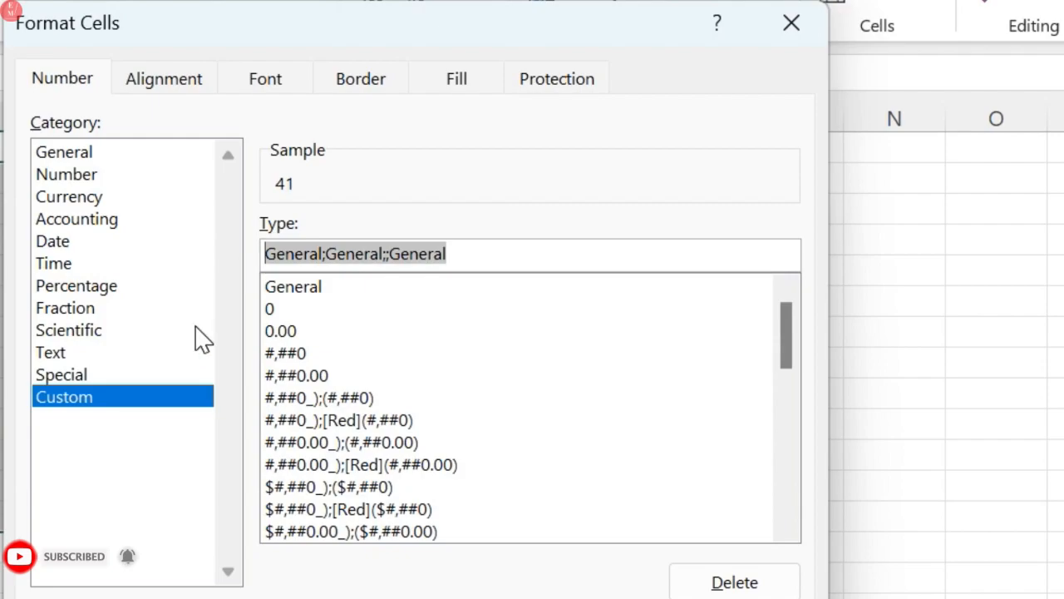
left_click(465, 255)
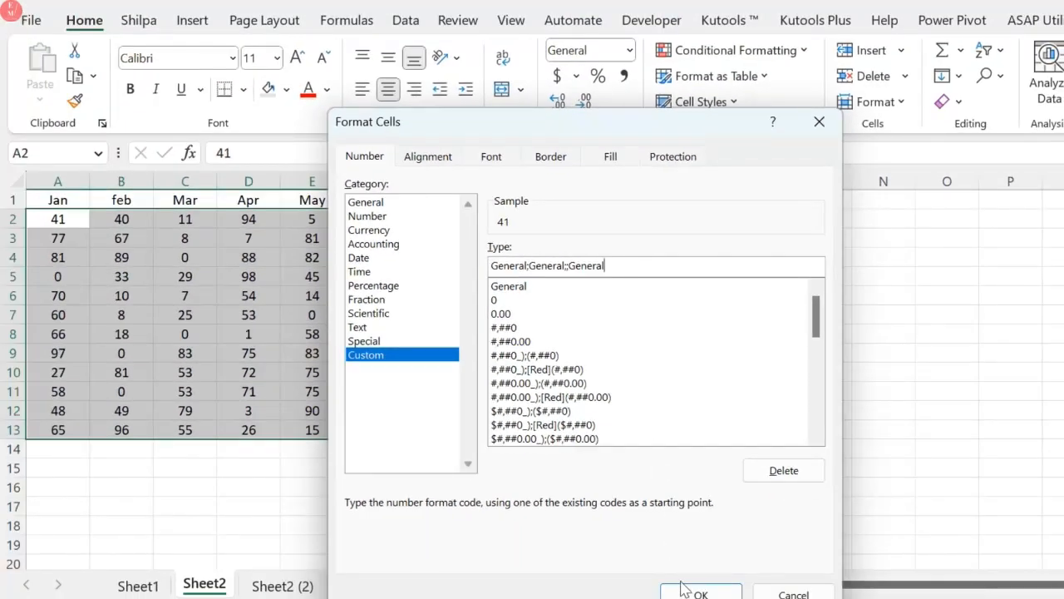
left_click(698, 592)
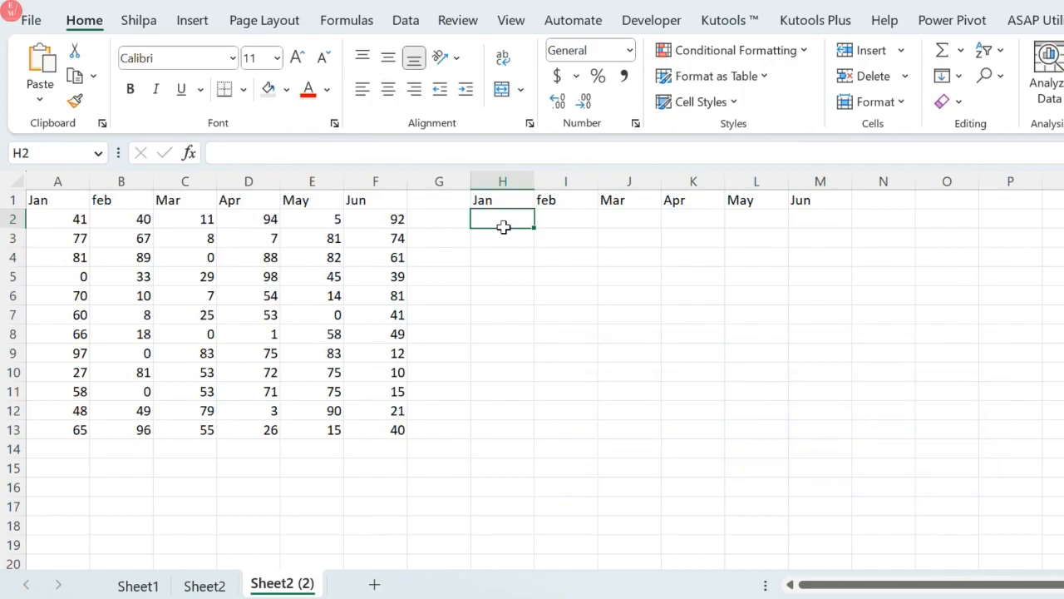
Enter the formula =REPLACE(A2,1,1,"") in cell H2 of Sheet2 (2).
type("=repl")
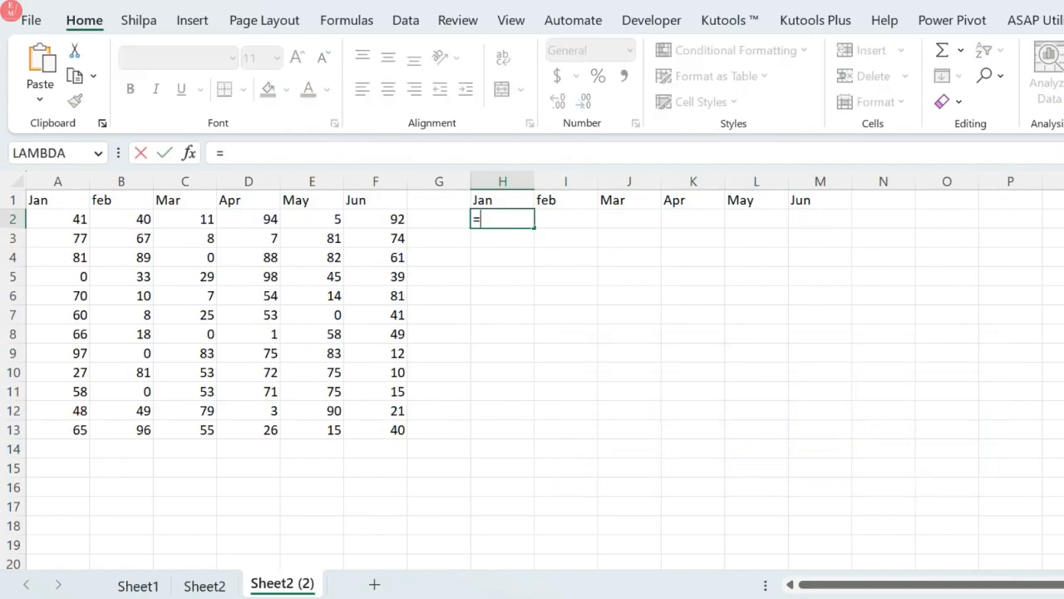
key("Tab")
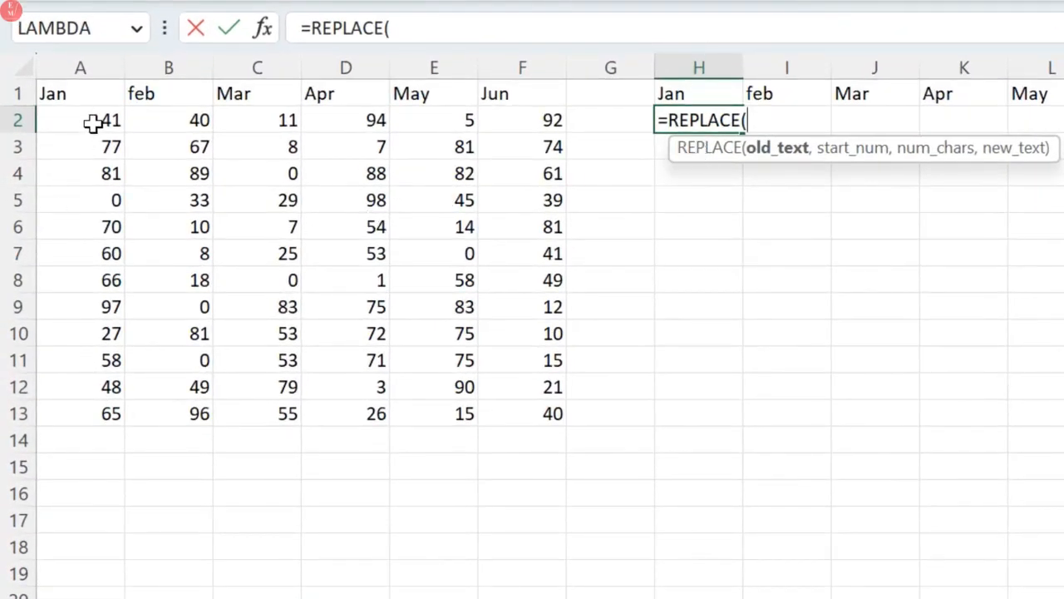
left_click(89, 121)
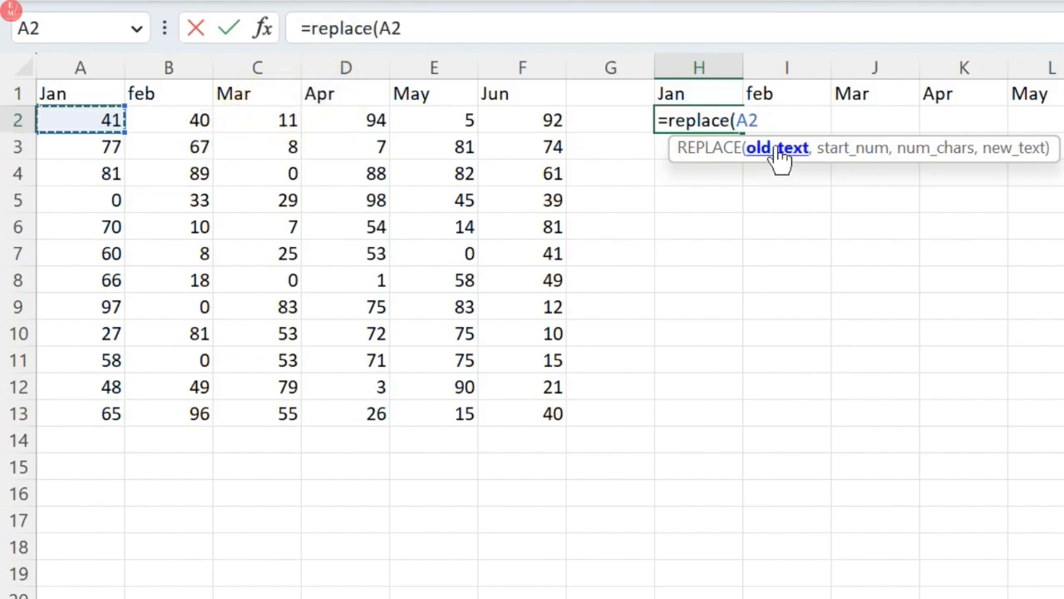
type(",1")
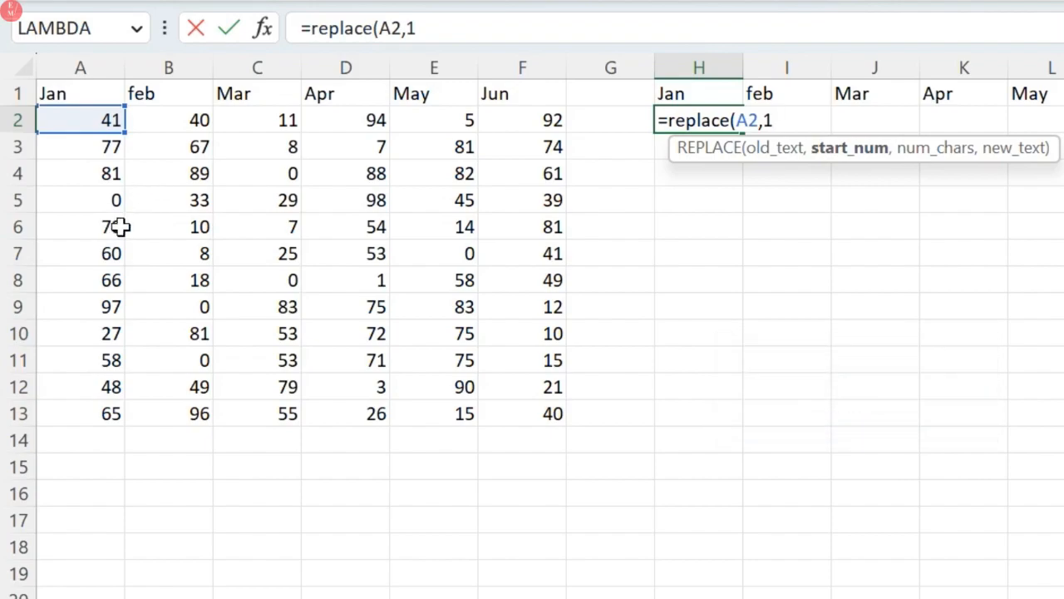
type(",")
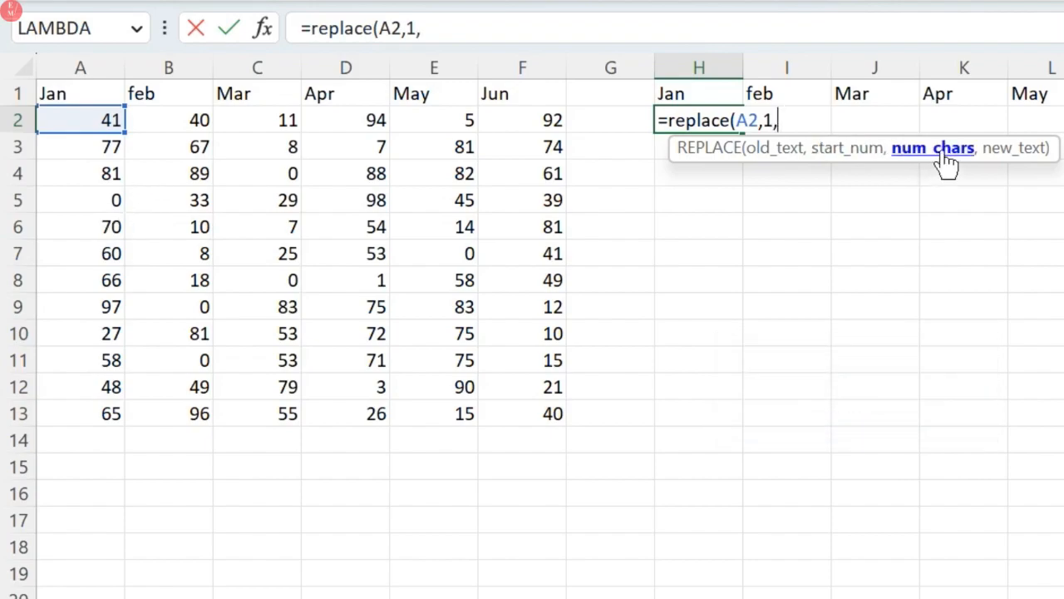
type("1,")
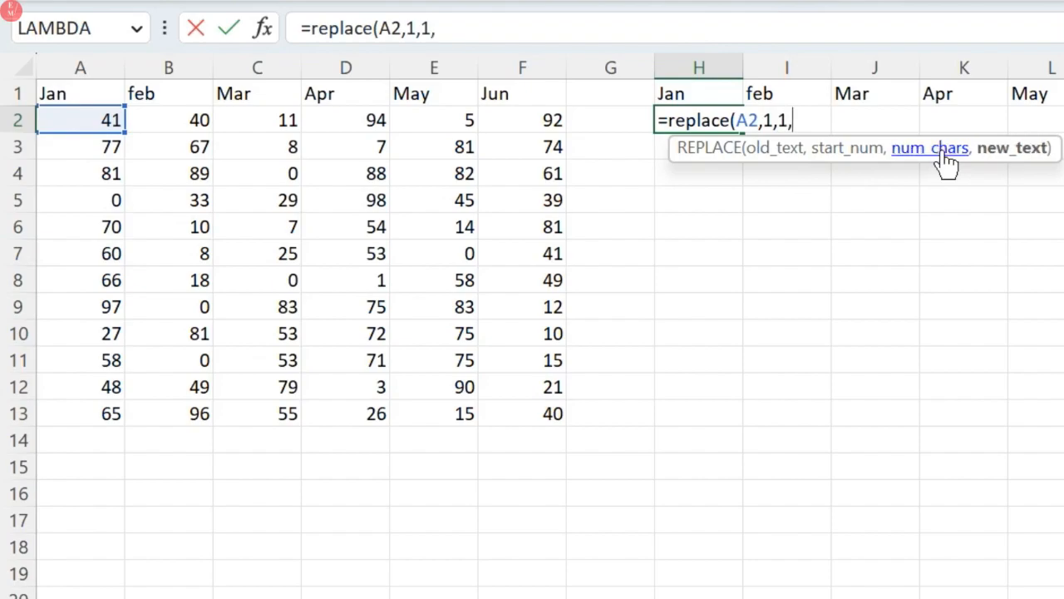
type("\"\")")
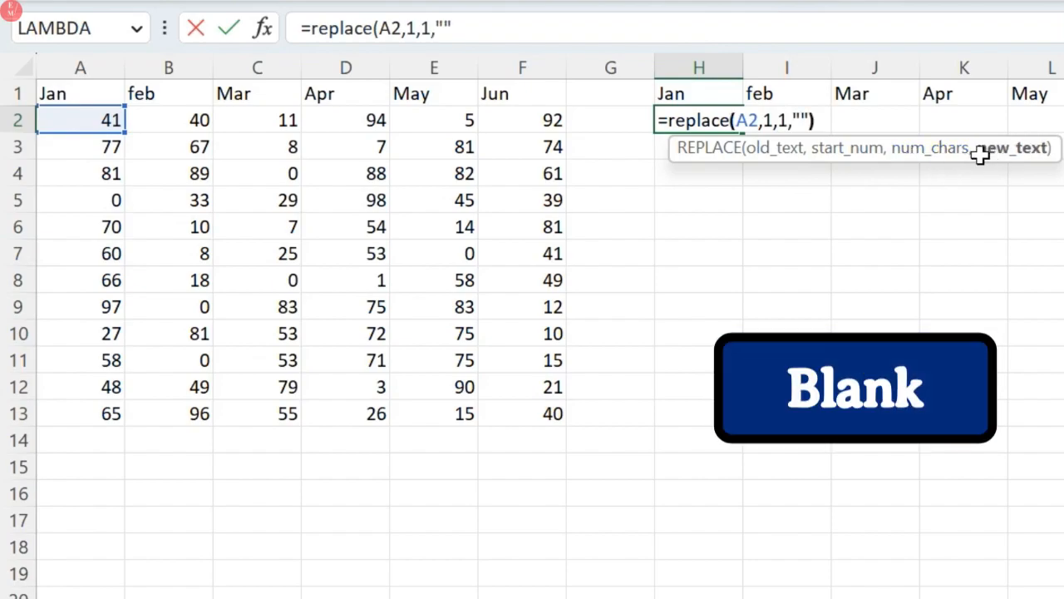
key("Return")
Fill the REPLACE formula from H2 across to column M and down to row 13.
left_click(720, 129)
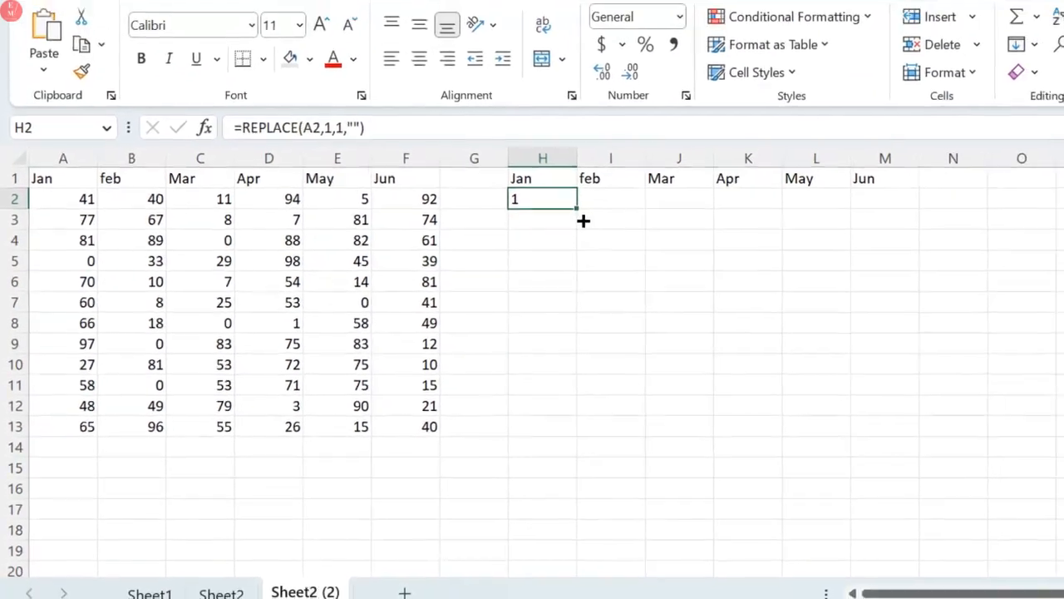
left_click_drag(743, 134, 1063, 128)
left_click_drag(856, 237, 857, 436)
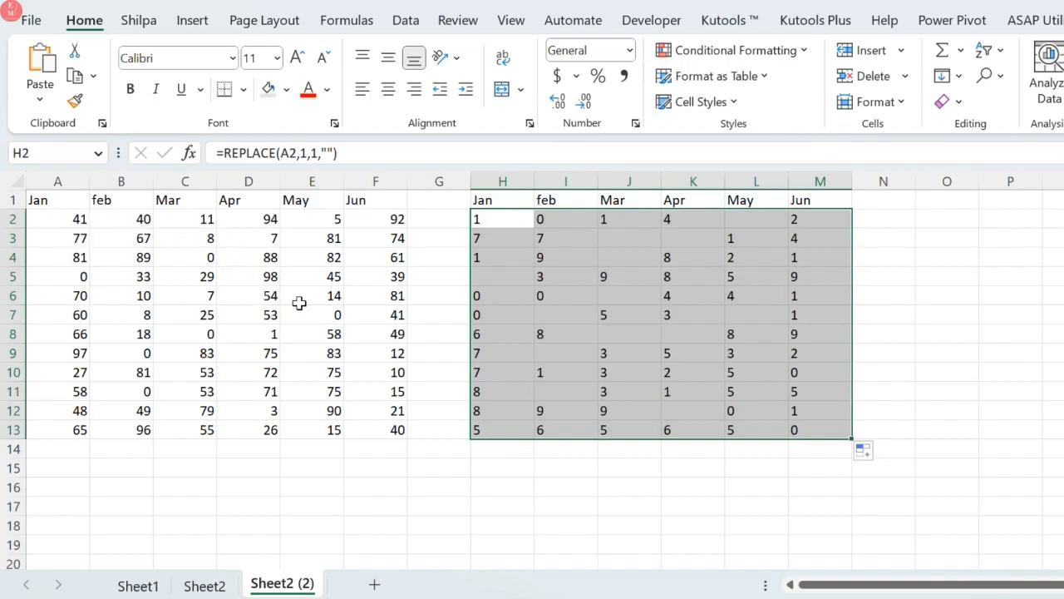
Change the REPLACE start position in H2 to 2 and refill the formula over H2:M13.
double_click(510, 225)
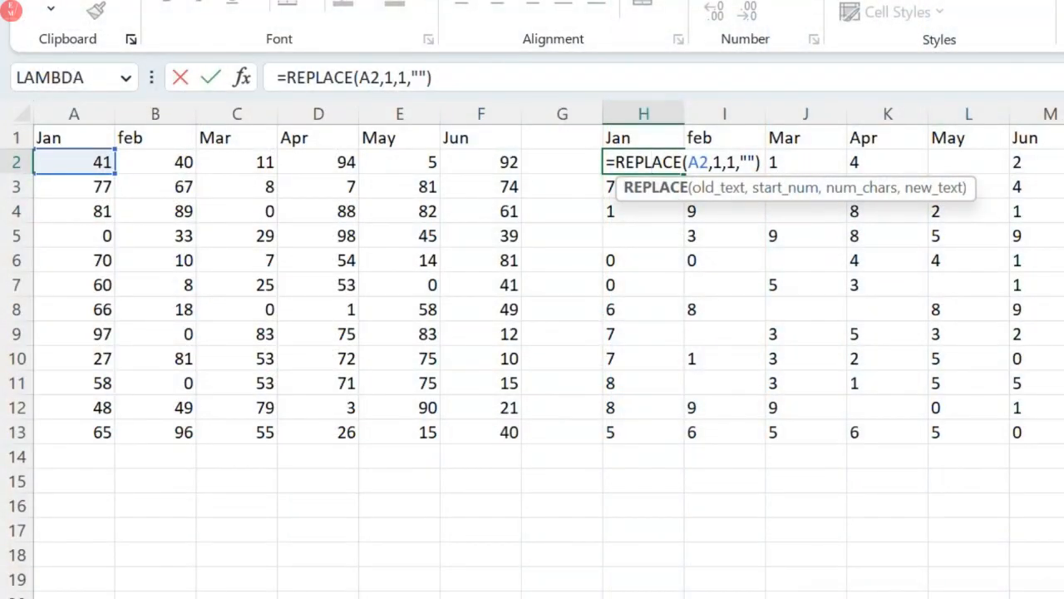
left_click(718, 162)
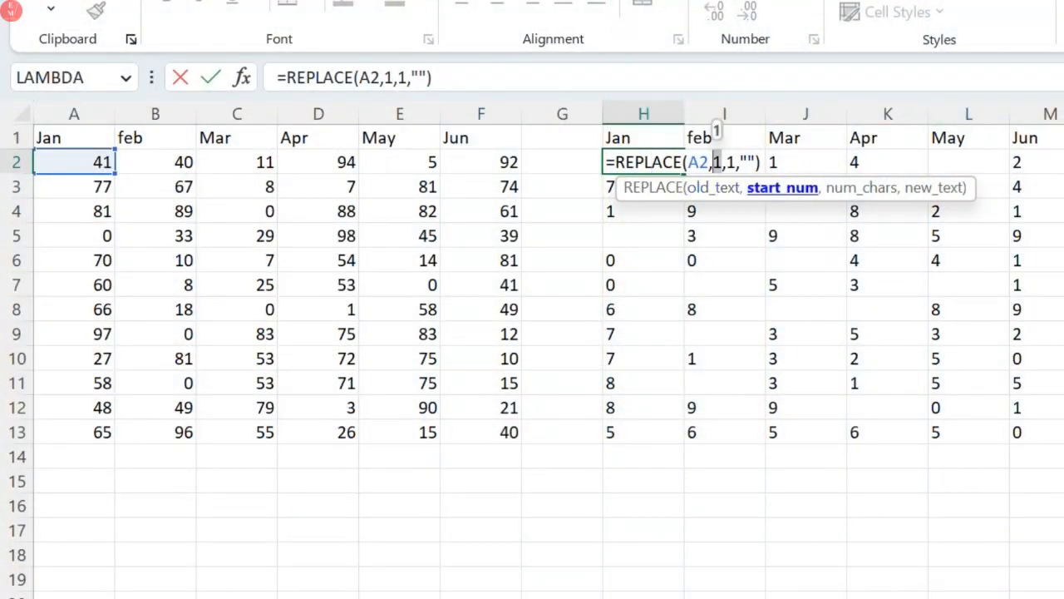
key("Delete")
type("2")
key("Return")
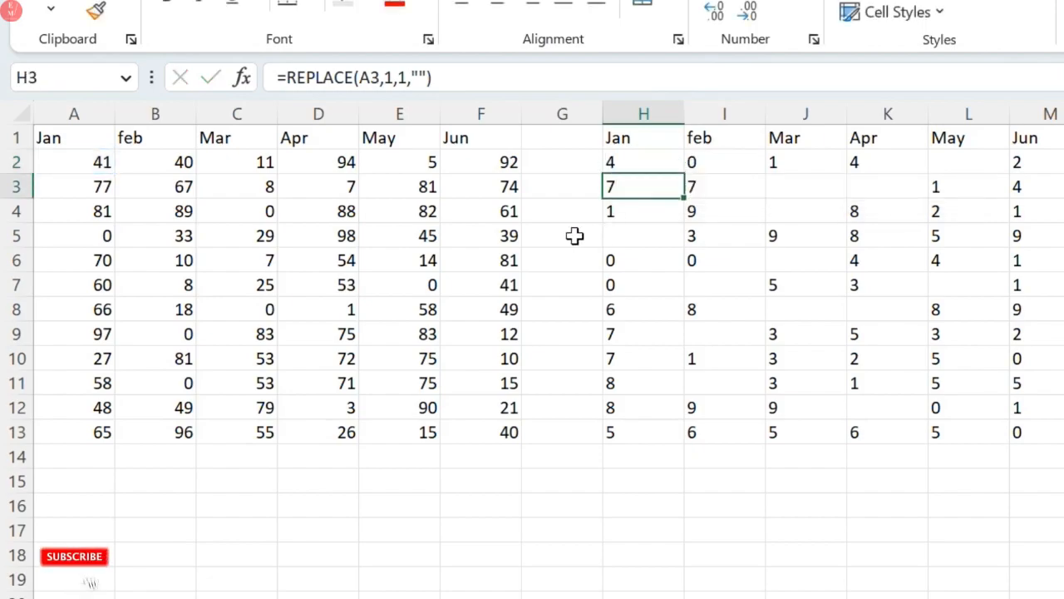
left_click(665, 168)
left_click_drag(693, 184, 1053, 447)
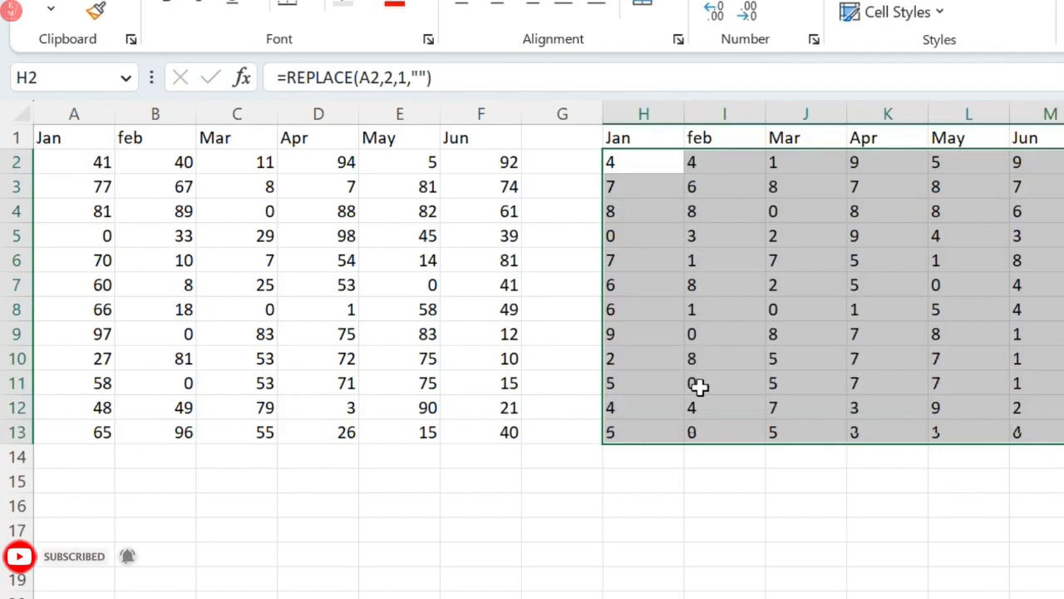
Compare a few source values with their REPLACE results and clear the contents of H2:M14.
left_click(78, 169)
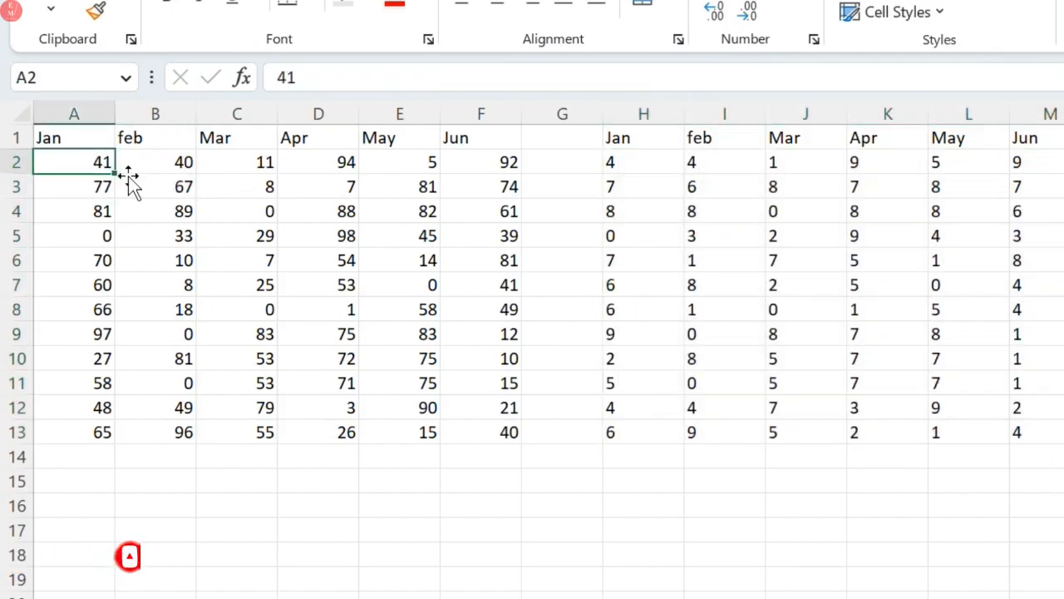
left_click(148, 171)
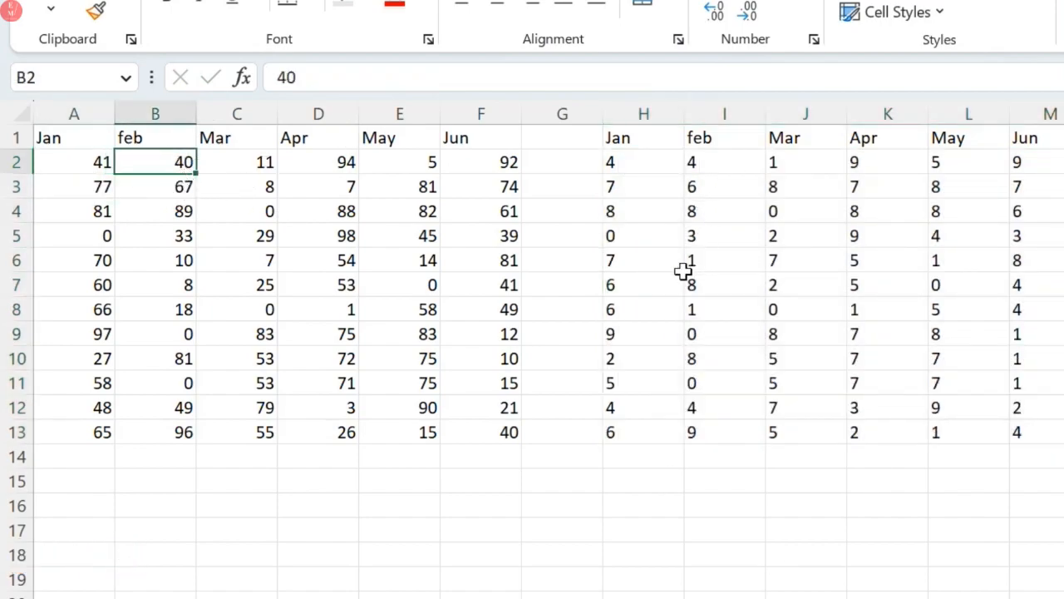
left_click(63, 243)
left_click(643, 236)
left_click_drag(653, 164, 1049, 472)
key("Delete")
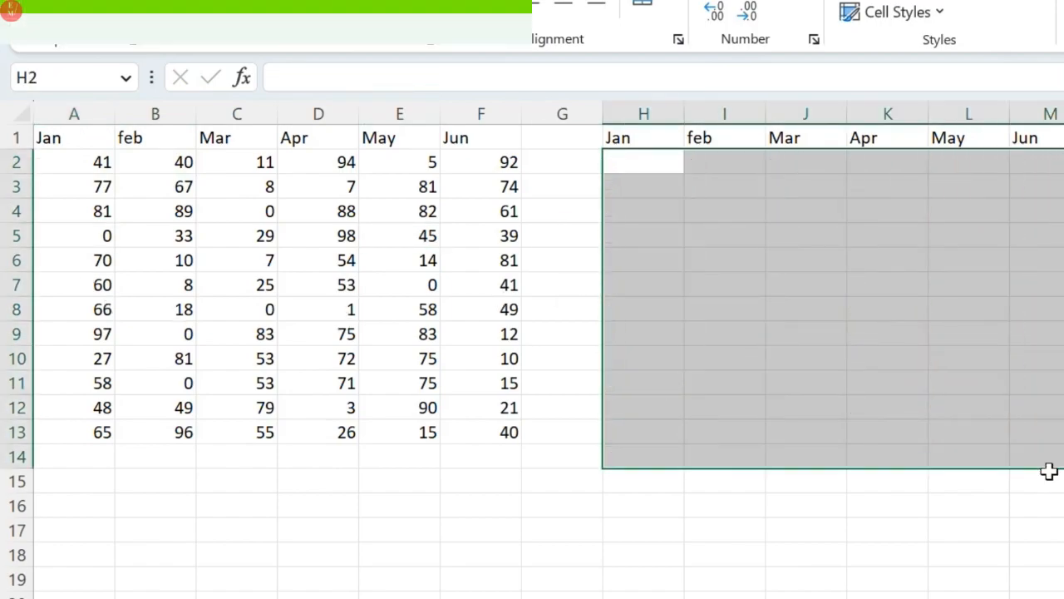
Start a REPLACE formula in H2 with LEFT(A2,1) as the old text and preview that argument's value.
left_click(646, 165)
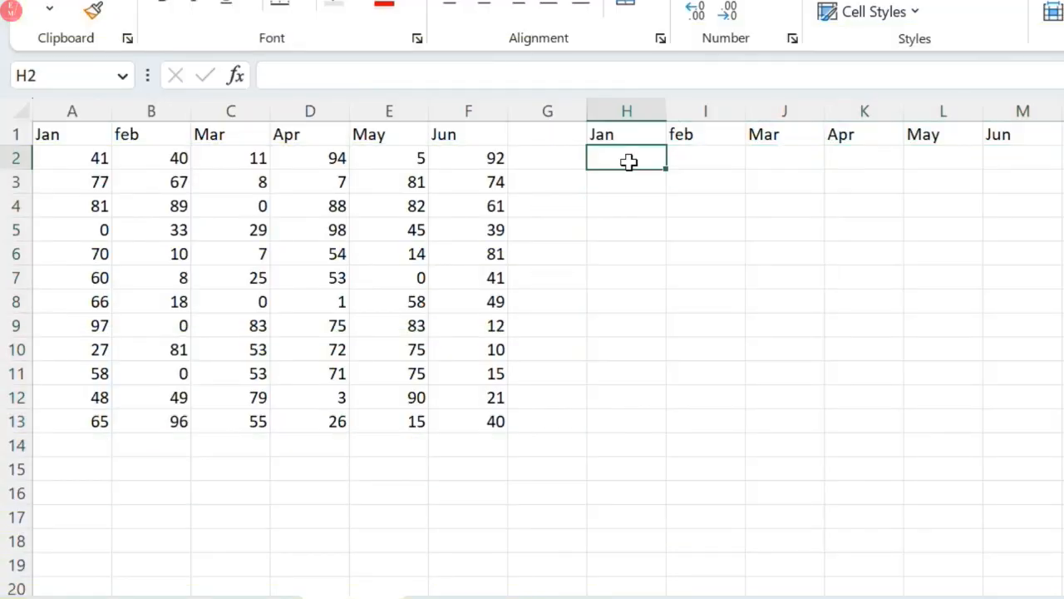
type("=repl")
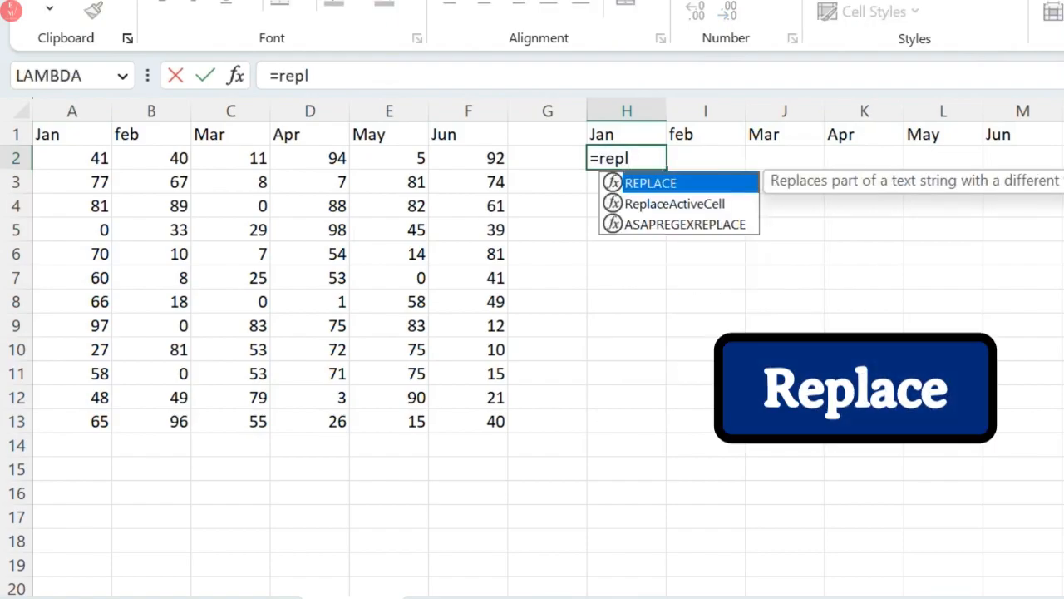
key("Tab")
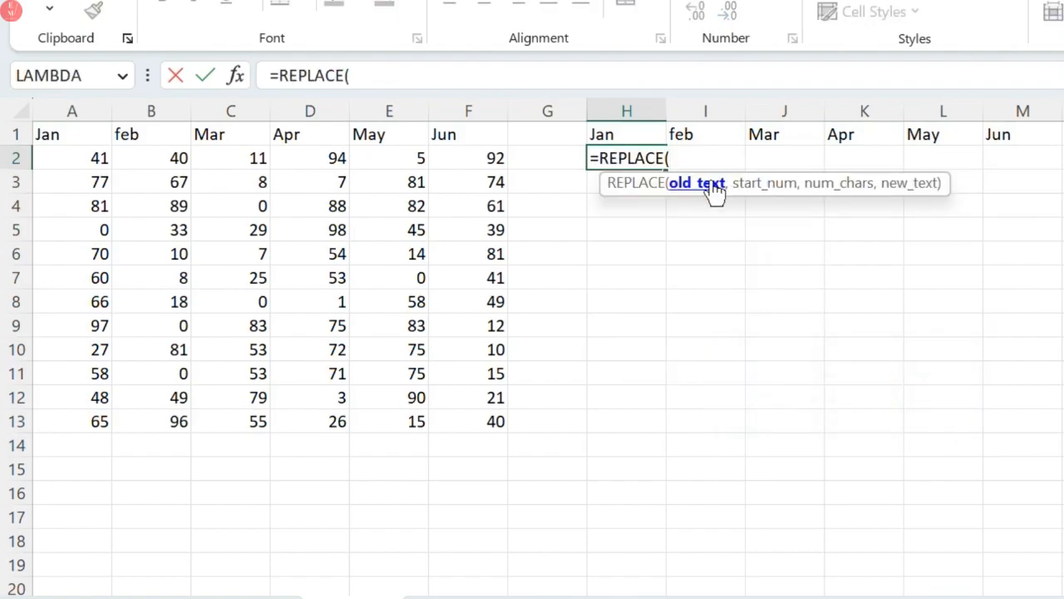
type("left(")
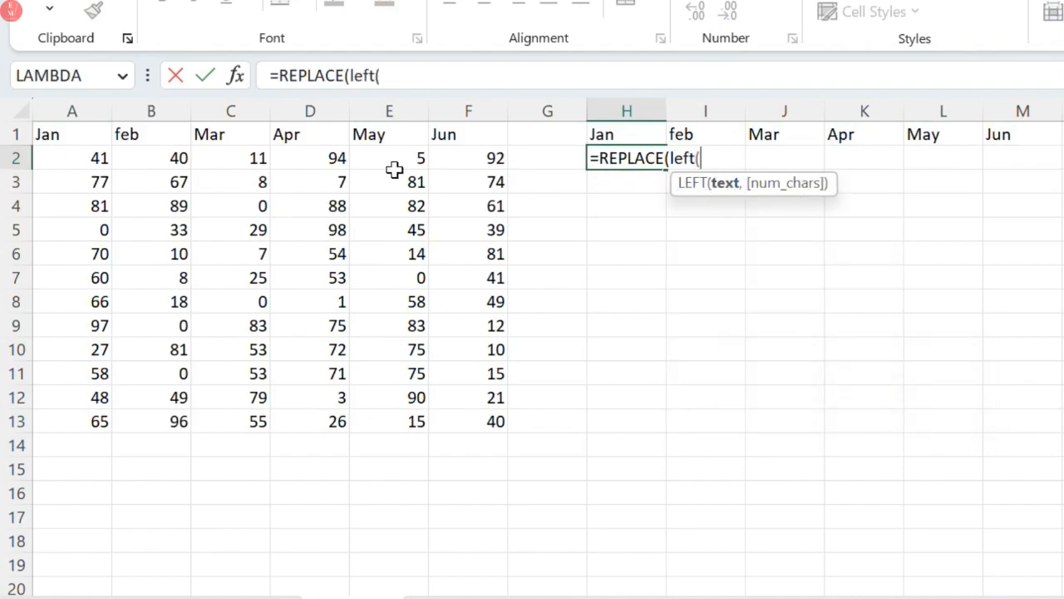
left_click(98, 167)
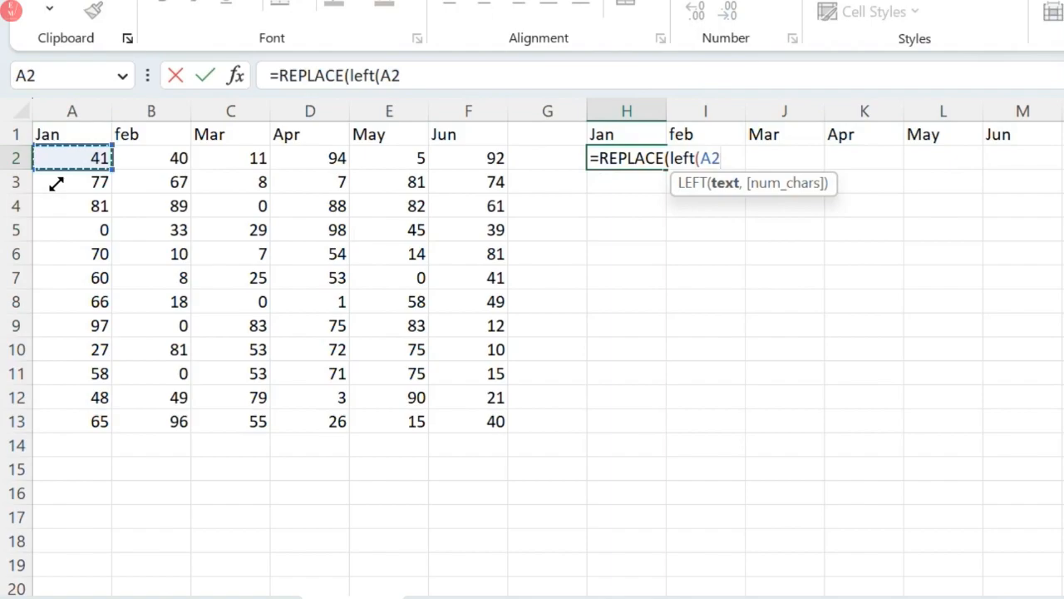
type(",")
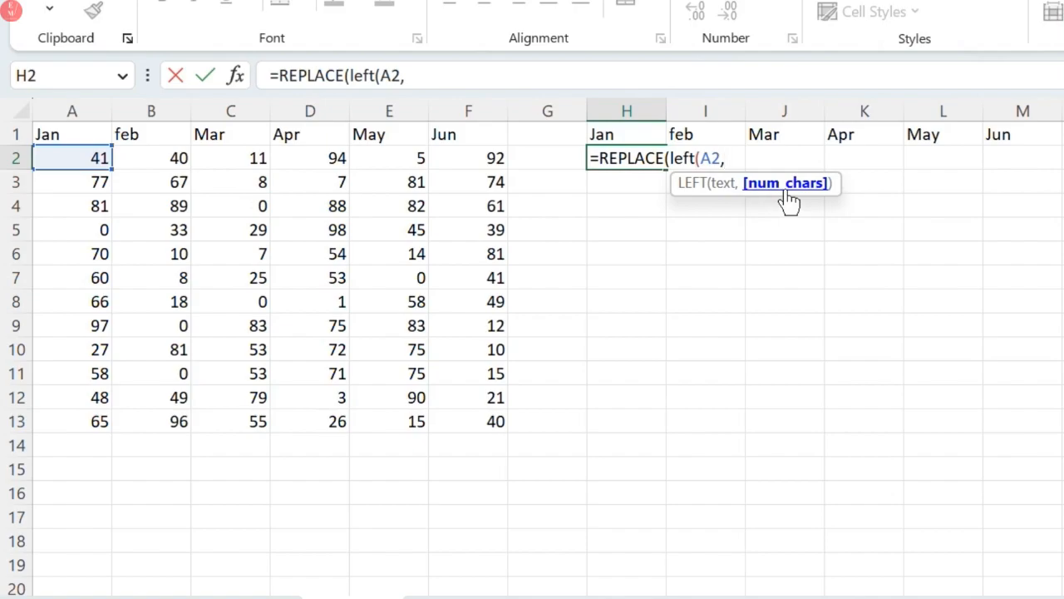
type("1)")
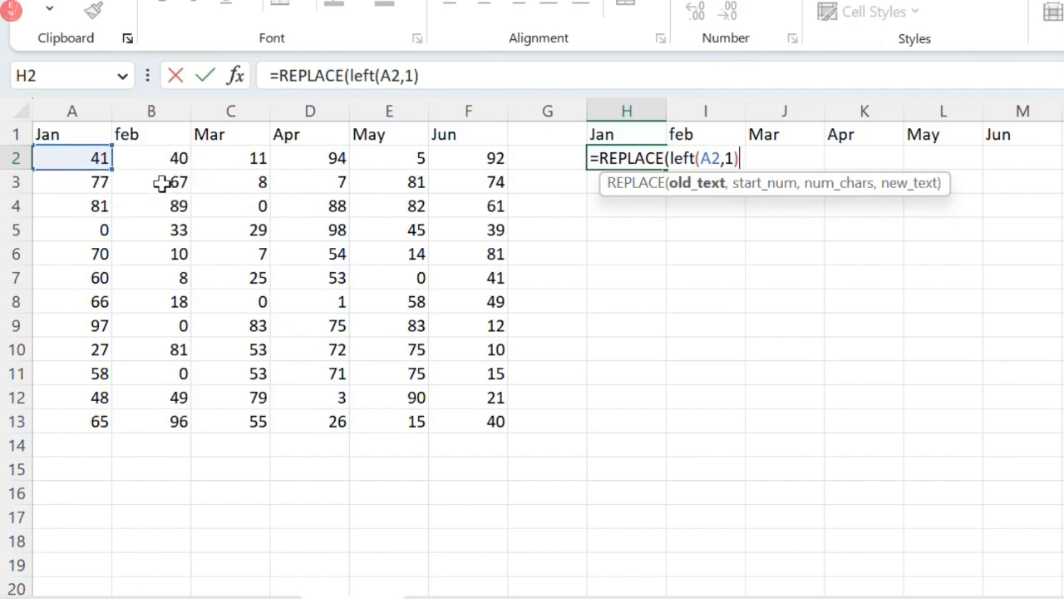
type(",")
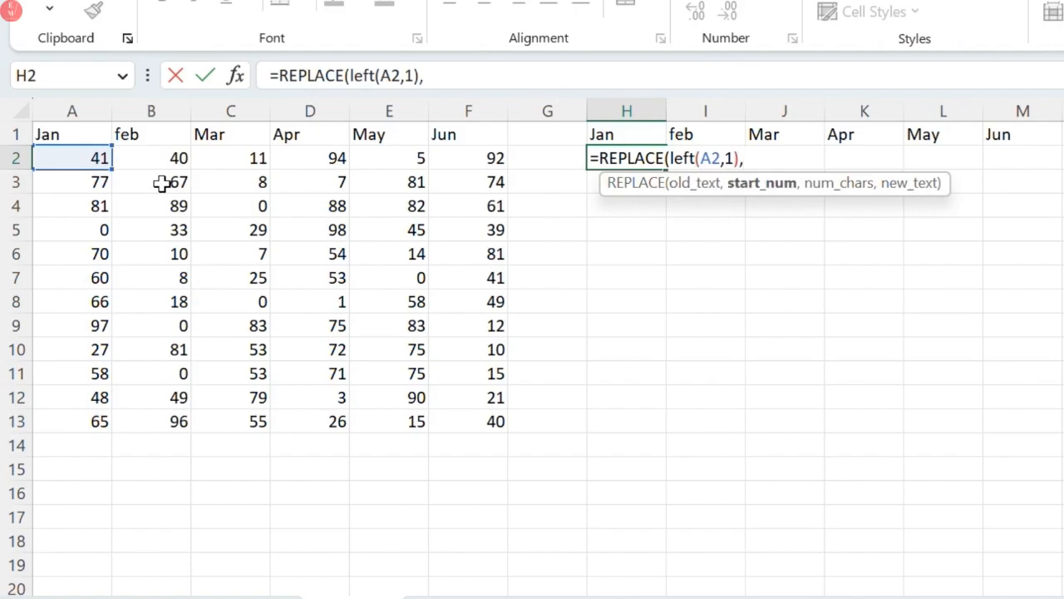
left_click_drag(670, 158, 738, 158)
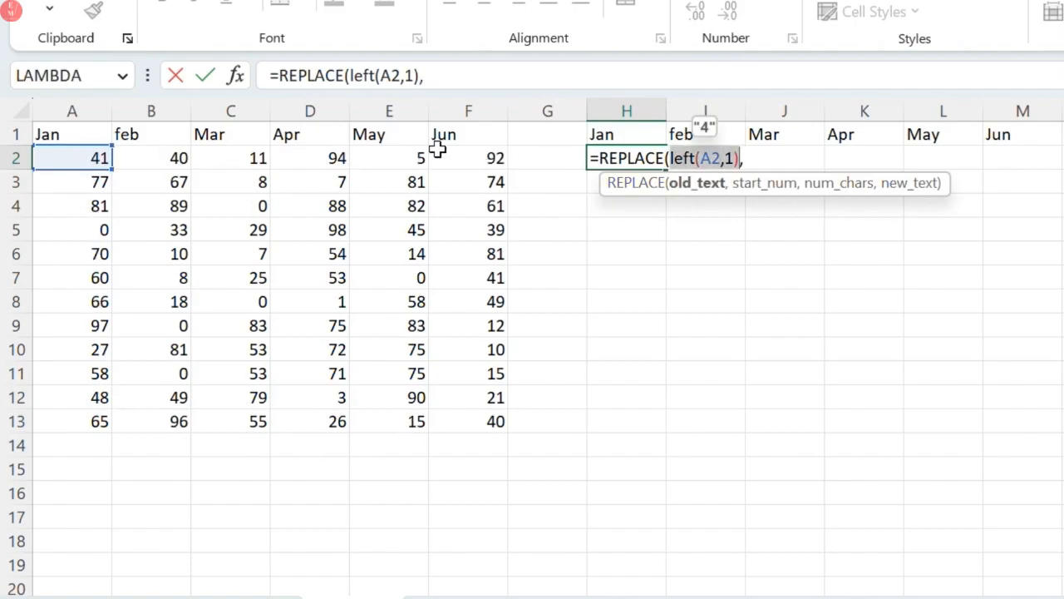
left_click(745, 158)
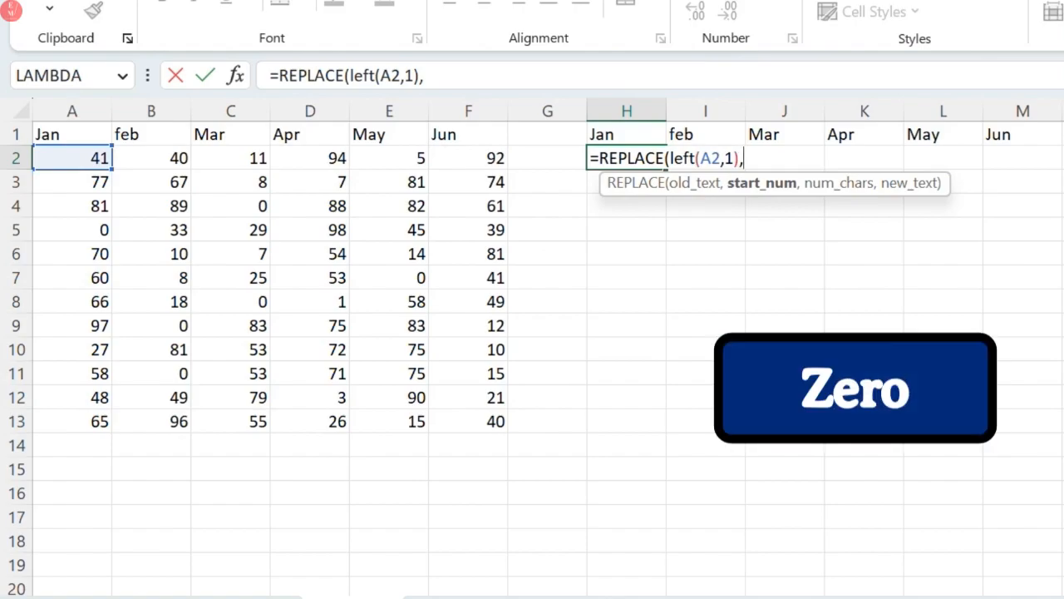
Add SEARCH(0,LEFT(A2,1)) as the start position of the REPLACE formula in H2 and preview its LEFT part.
type("search")
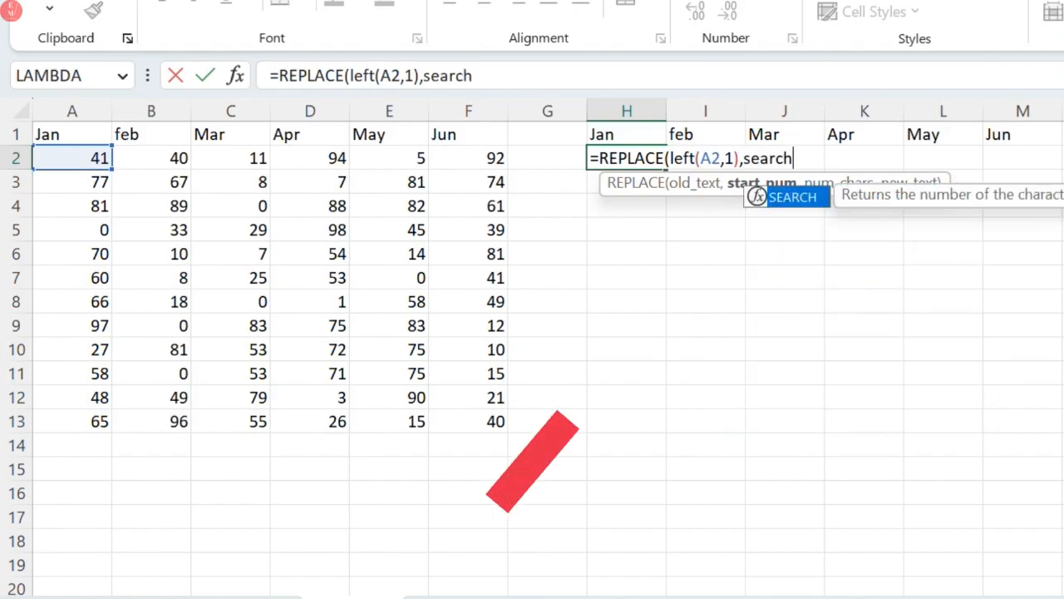
type("(")
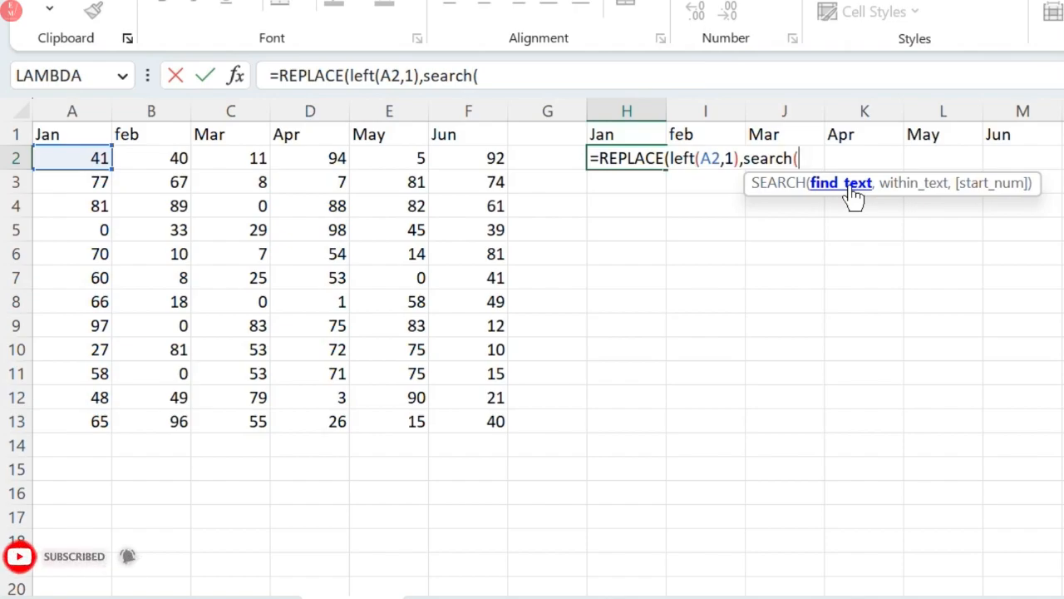
type("0,")
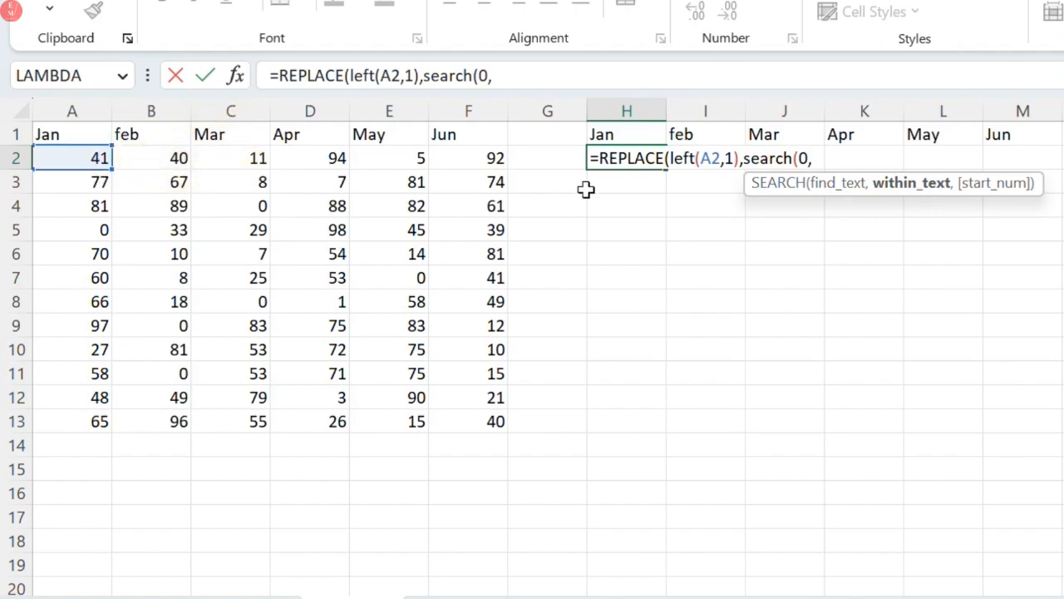
type("left")
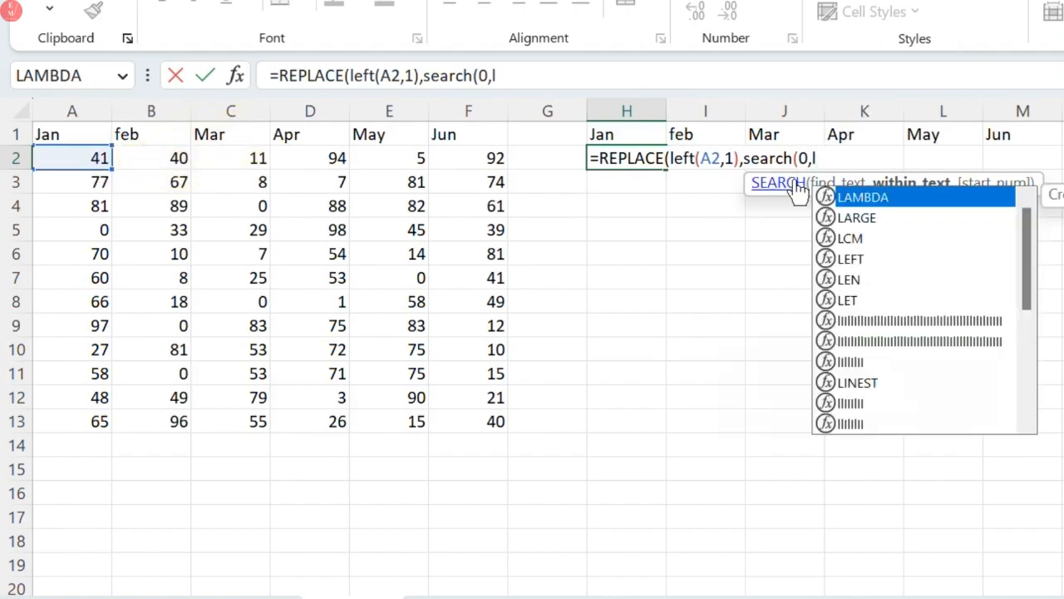
type("(")
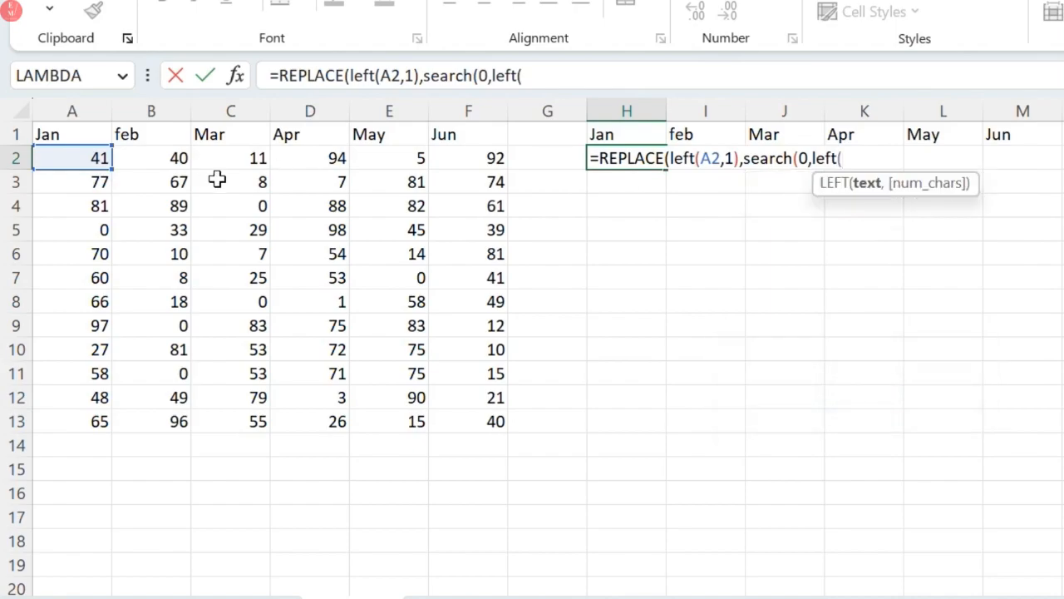
left_click(99, 165)
type(",")
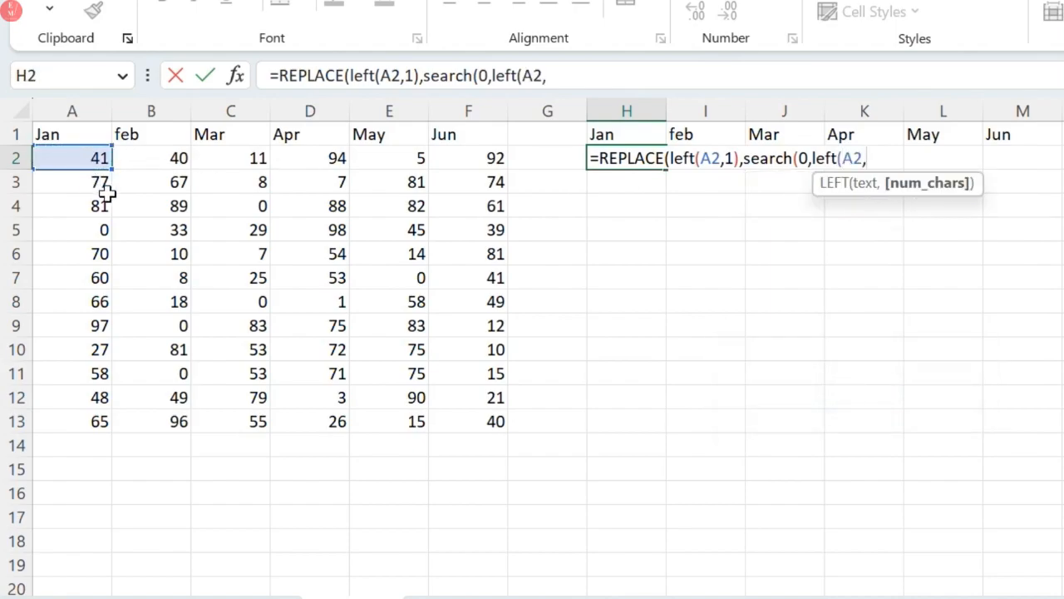
type("1)")
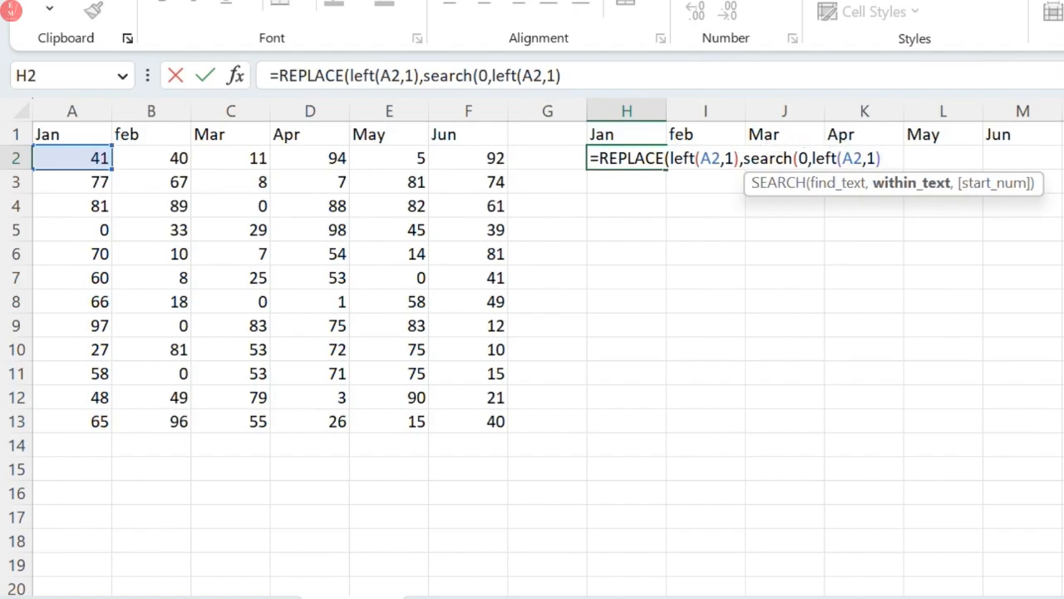
left_click_drag(813, 158, 882, 158)
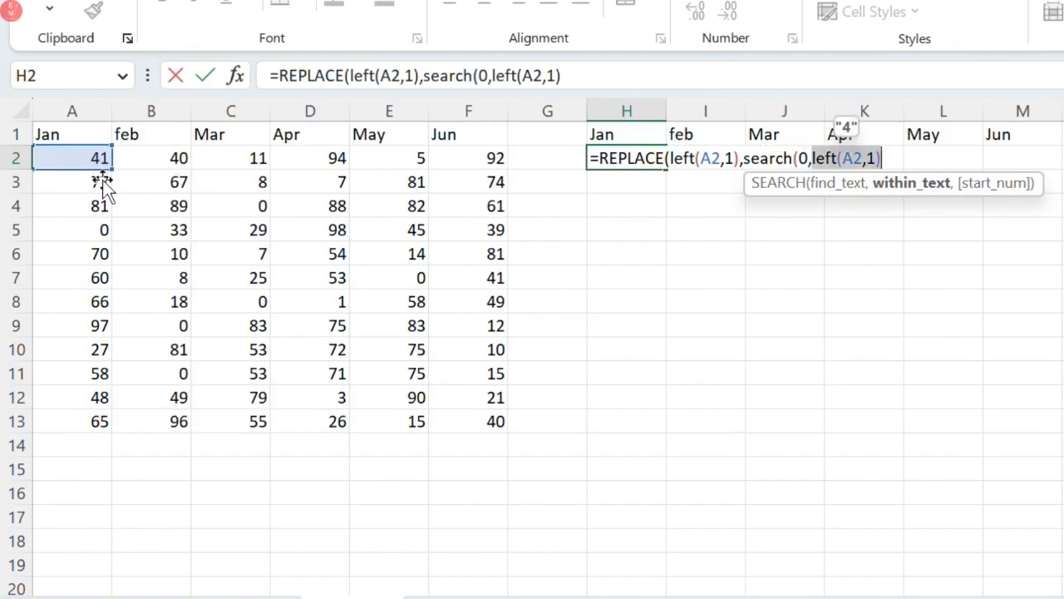
left_click(891, 159)
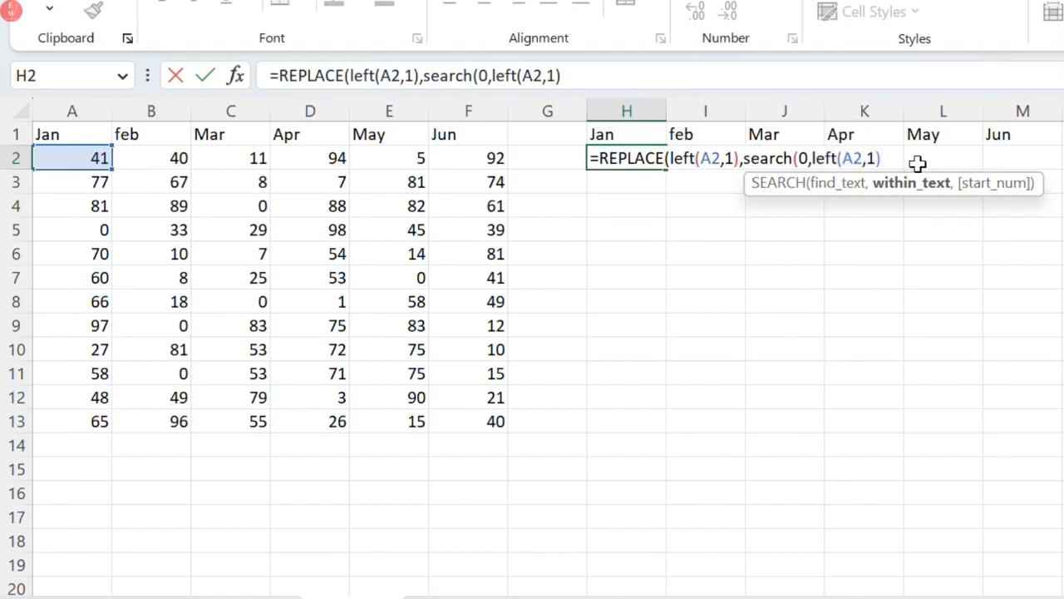
Complete the H2 formula with 1 character and "" as the new text, and fill it over H2:M13.
type("),1")
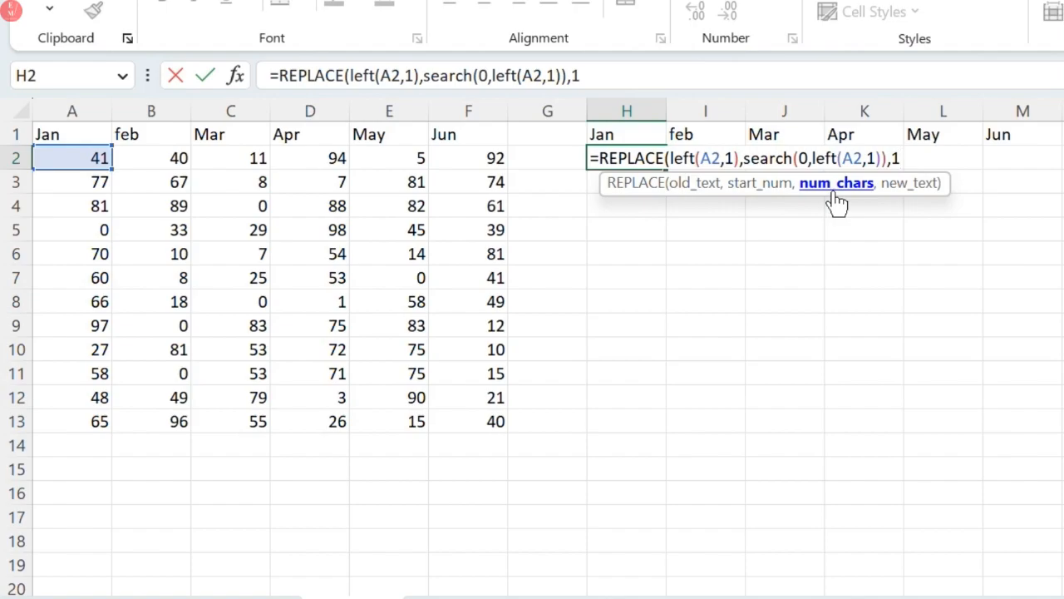
type(",")
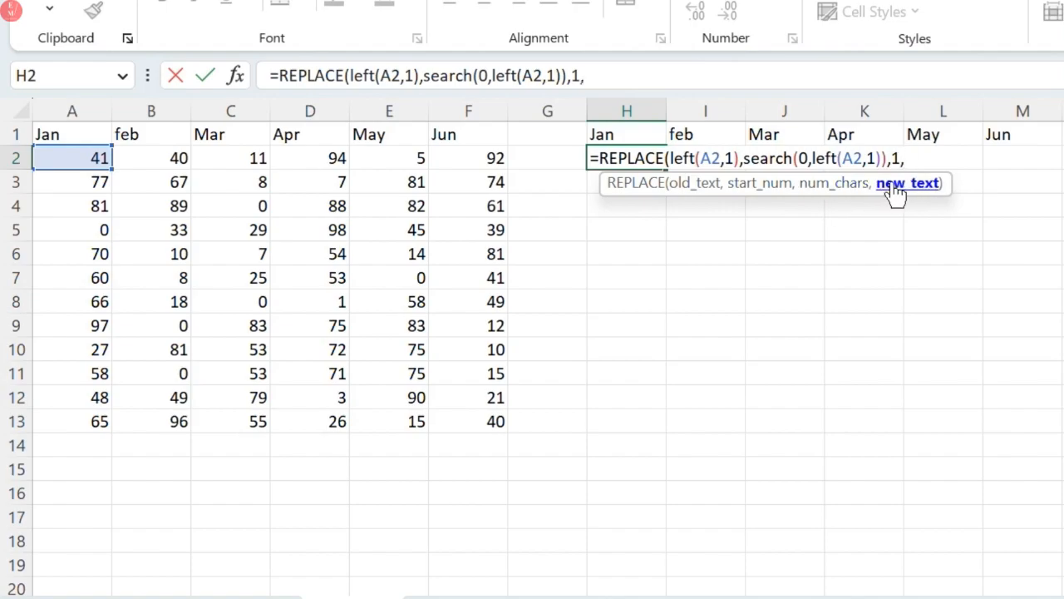
type("\"\")")
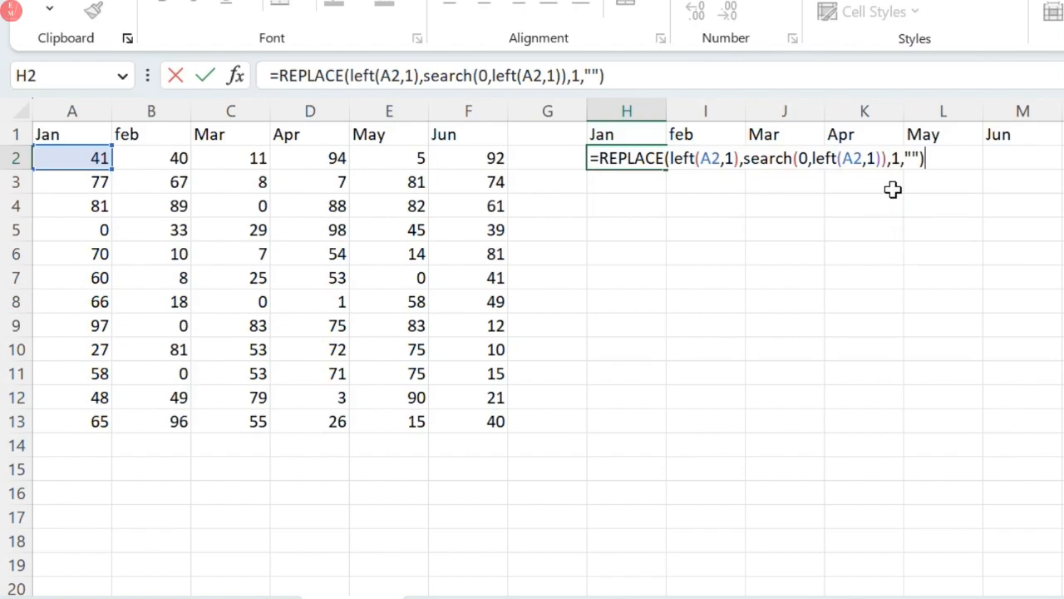
key("Return")
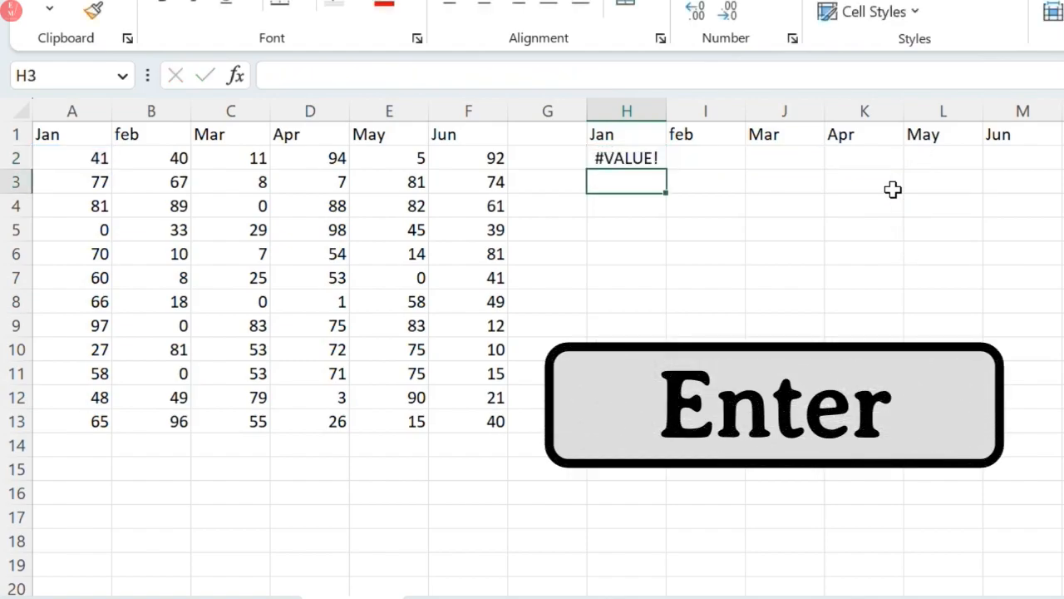
key("Up")
left_click_drag(677, 183, 989, 427)
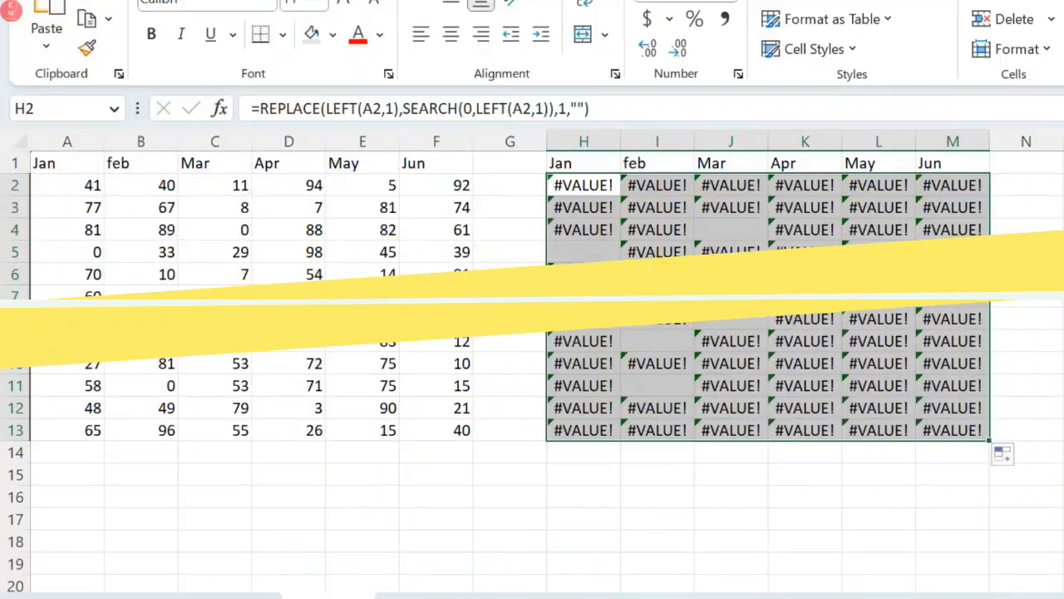
Compare zeros in the source table with the matching formula results in columns H to J.
left_click(379, 305)
left_click(223, 326)
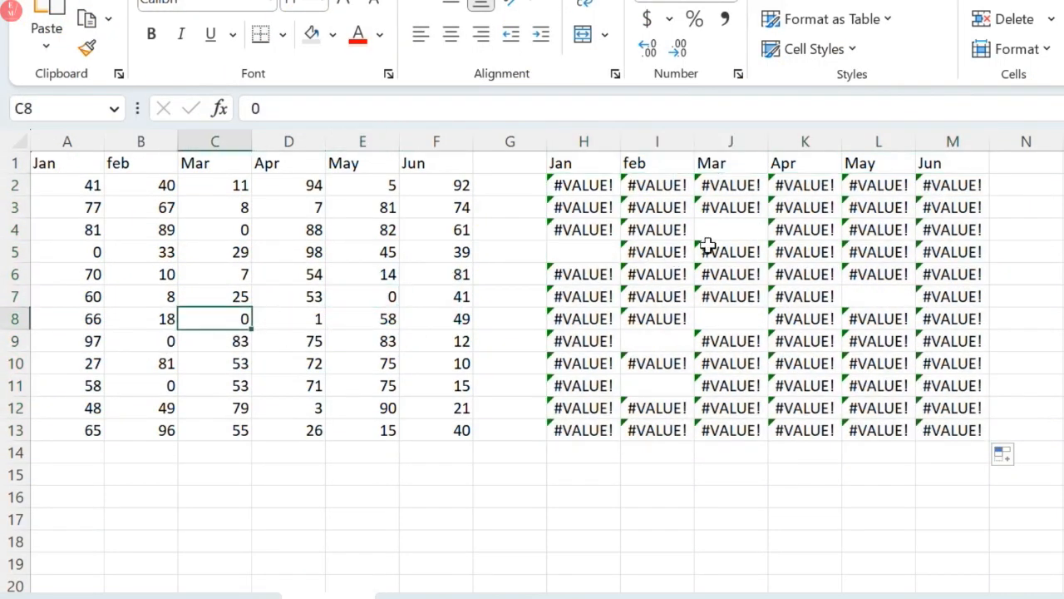
left_click(731, 230)
left_click(731, 341)
left_click(667, 343)
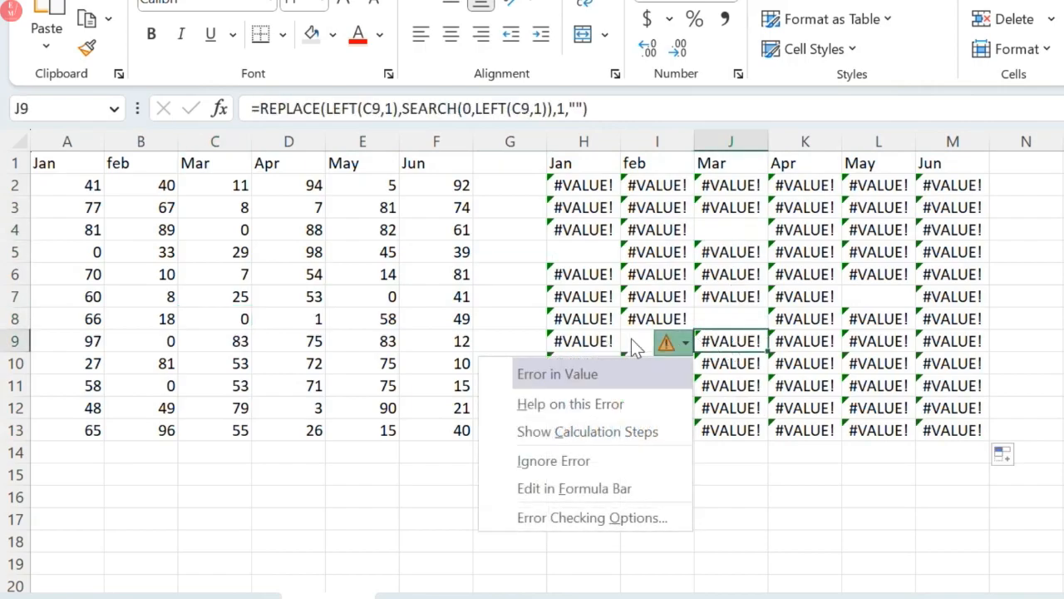
left_click(631, 341)
left_click(584, 252)
Review the SEARCH argument of the H2 formula and insert IFERROR( in front of REPLACE.
double_click(584, 184)
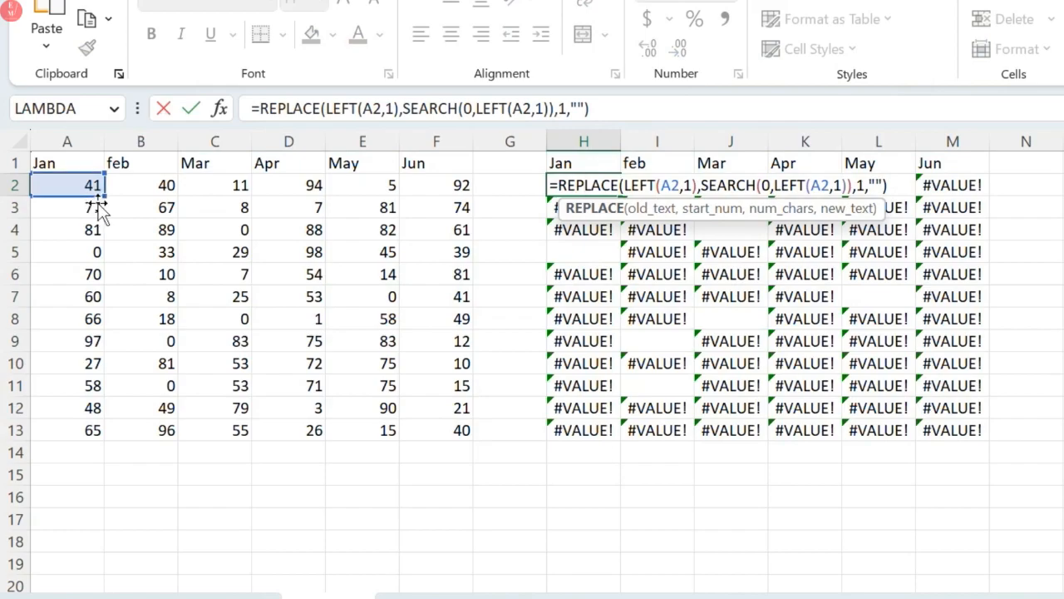
left_click_drag(701, 186, 830, 185)
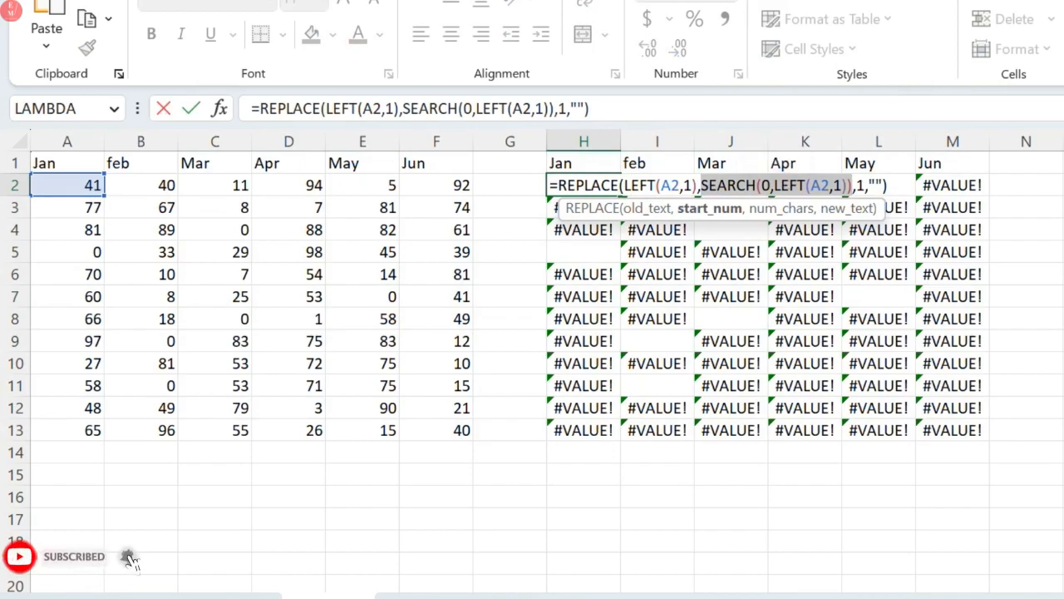
left_click(551, 185)
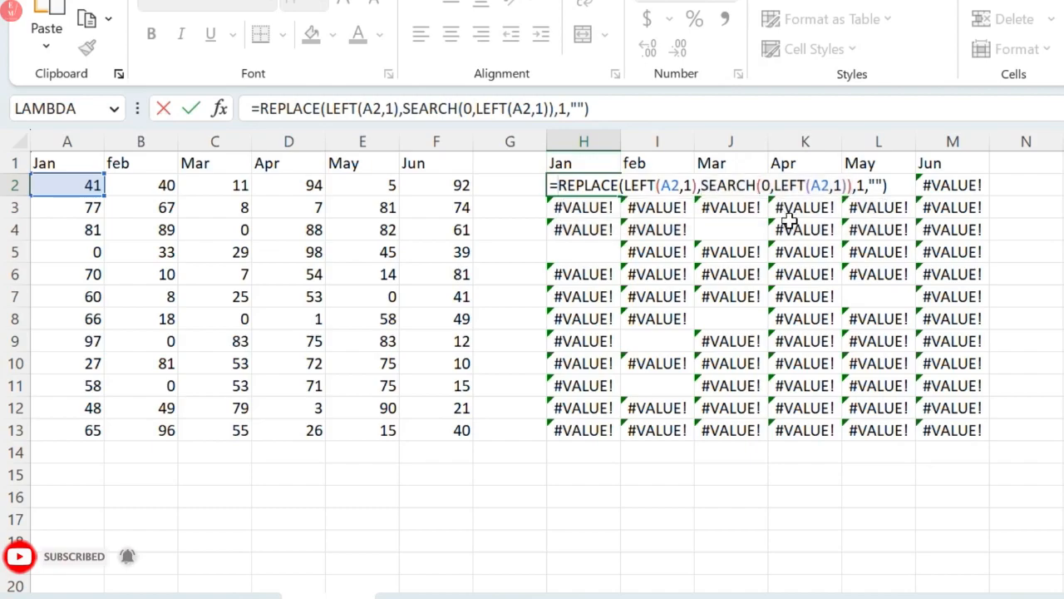
type("ifer")
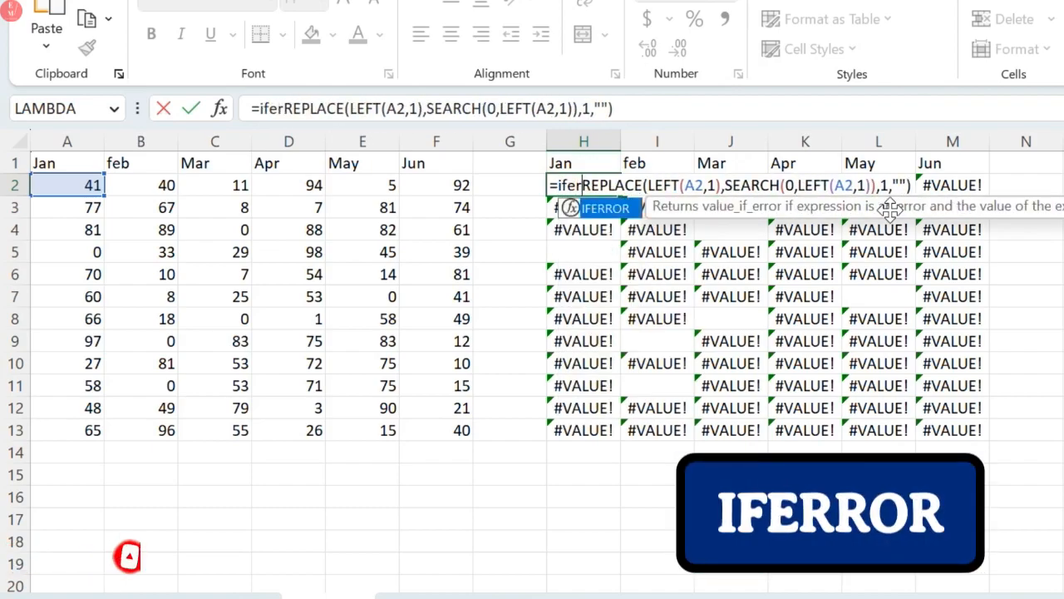
key("Tab")
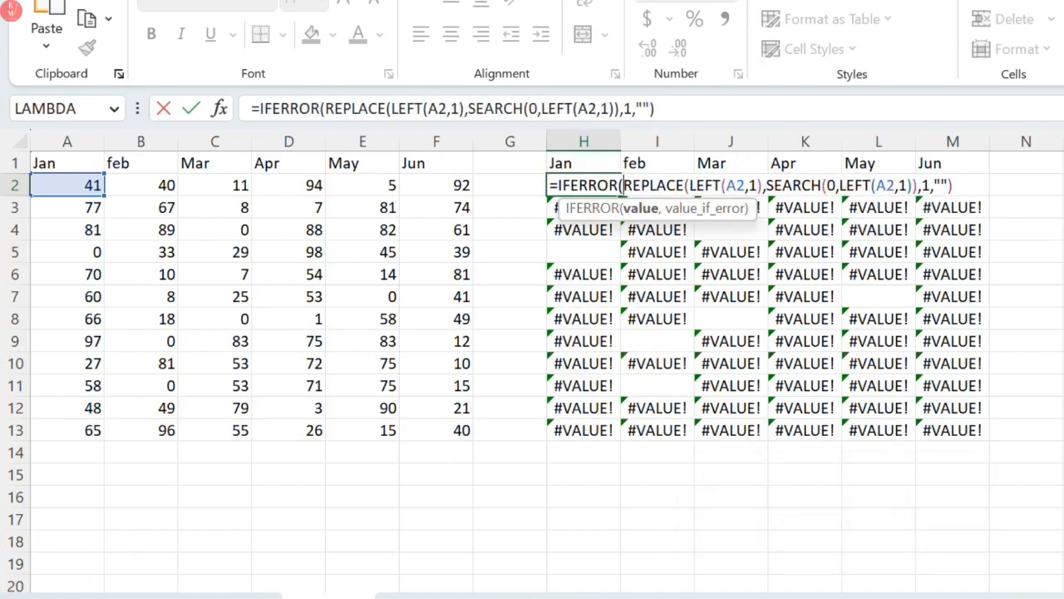
Set A2 as the IFERROR fallback value after the REPLACE expression and enter the completed formula in H2.
key("ctrl+shift+Right")
key("ctrl+shift+Right")
key("ctrl+shift+Right")
key("ctrl+shift+Right")
key("ctrl+shift+Right")
key("ctrl+shift+Right")
key("ctrl+shift+Right")
key("ctrl+shift+Right")
key("ctrl+shift+Right")
key("ctrl+shift+Right")
key("Right")
type(",")
left_click(88, 183)
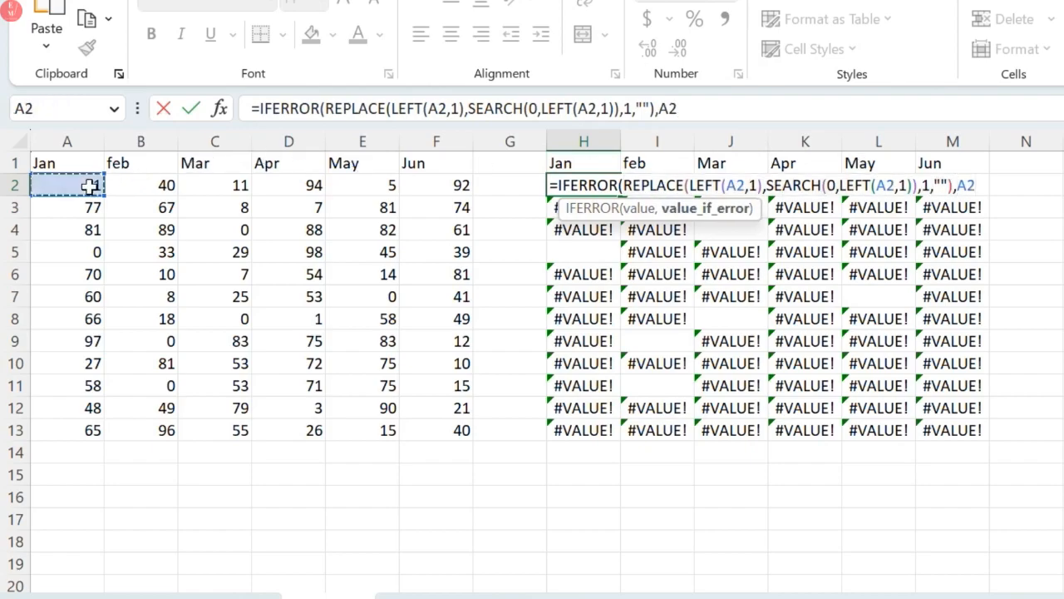
type(")")
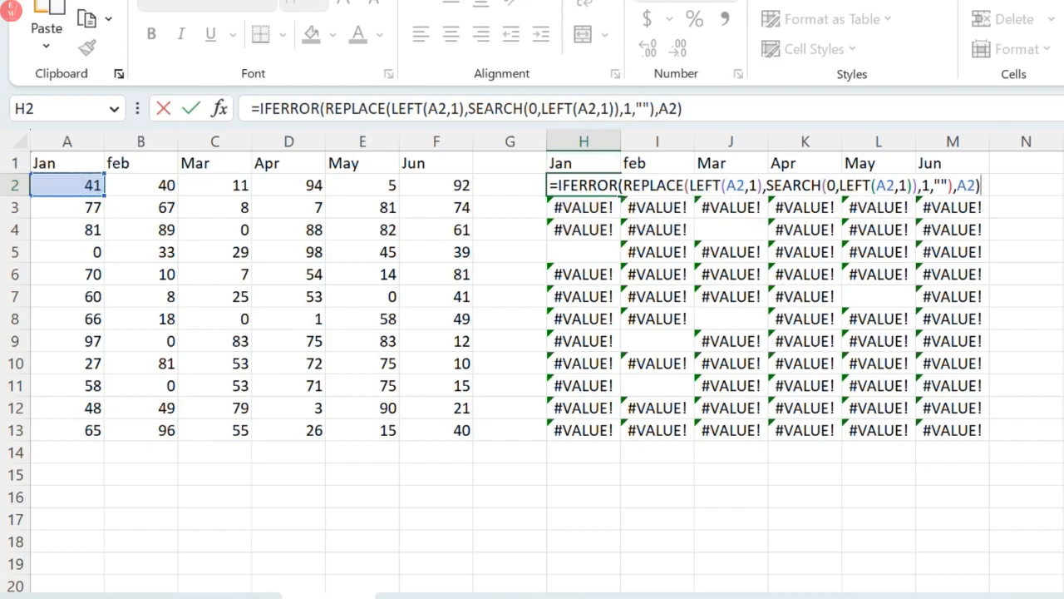
key("Return")
Fill the IFERROR formula from H2 across to column M and down to row 13.
left_click(615, 193)
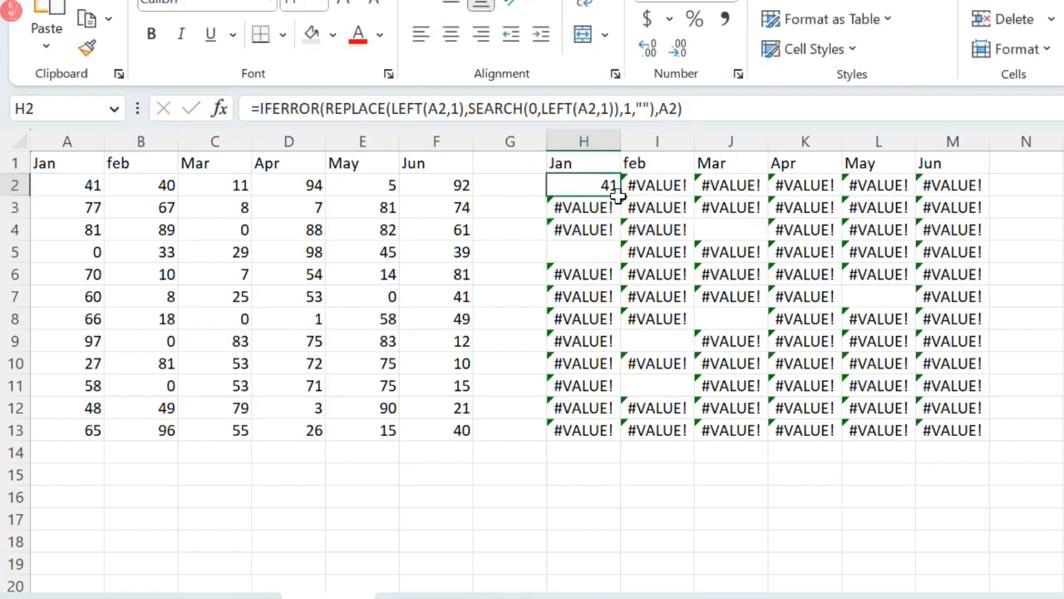
left_click_drag(619, 195, 1003, 447)
left_click(686, 183)
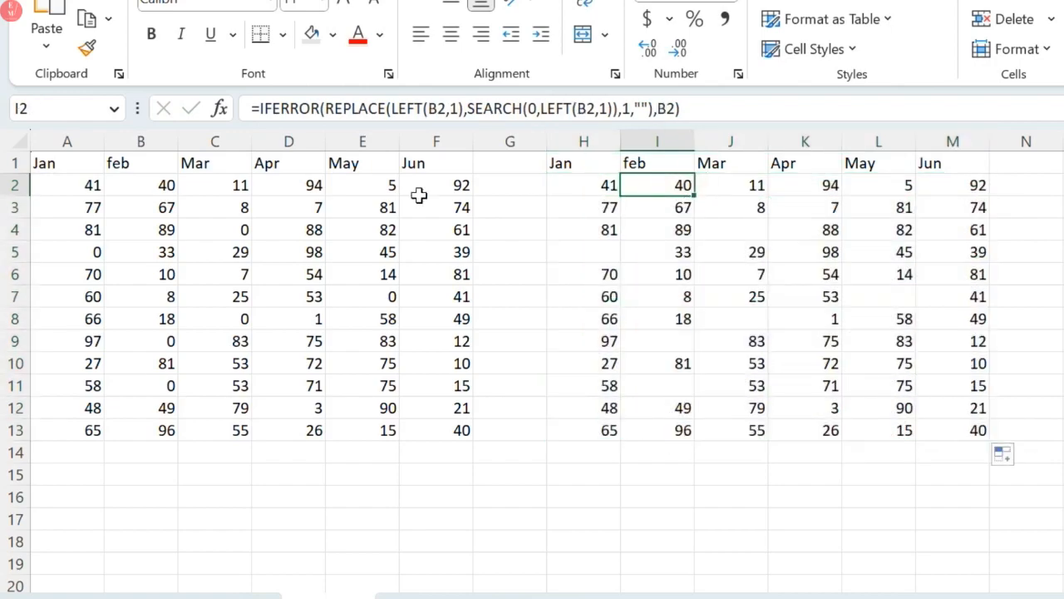
Compare the source values with the IFERROR results and open the formula in H2 for inspection.
left_click(283, 166)
left_click(434, 255)
left_click(416, 297)
left_click(436, 341)
left_click(614, 257)
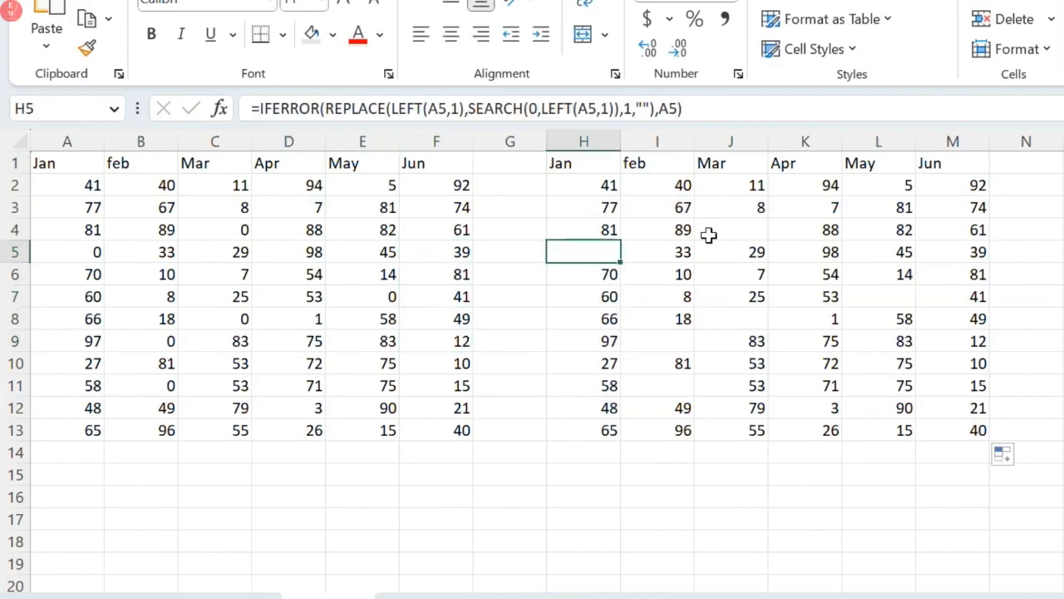
double_click(598, 185)
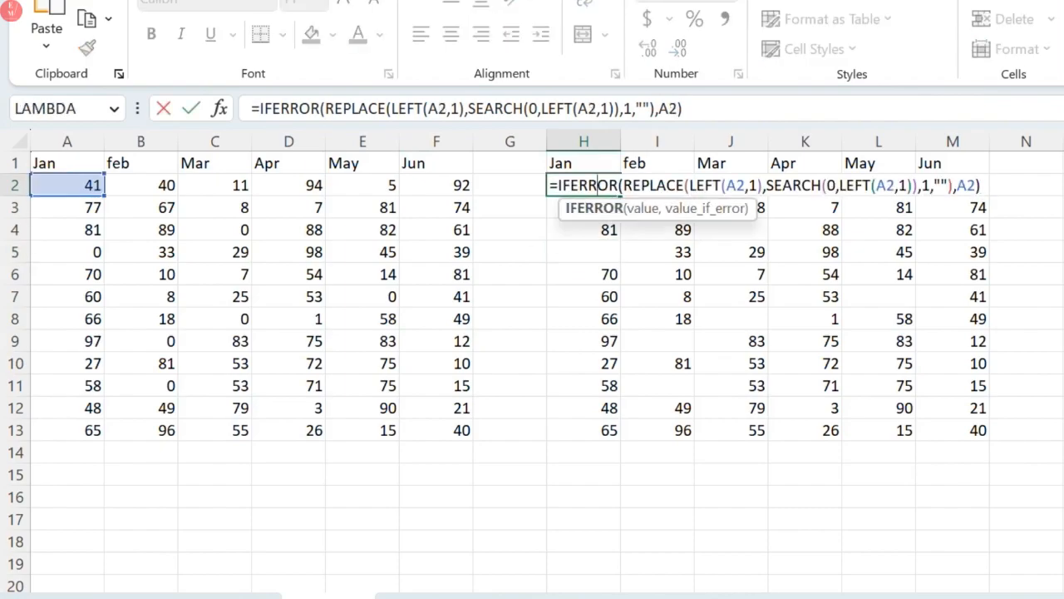